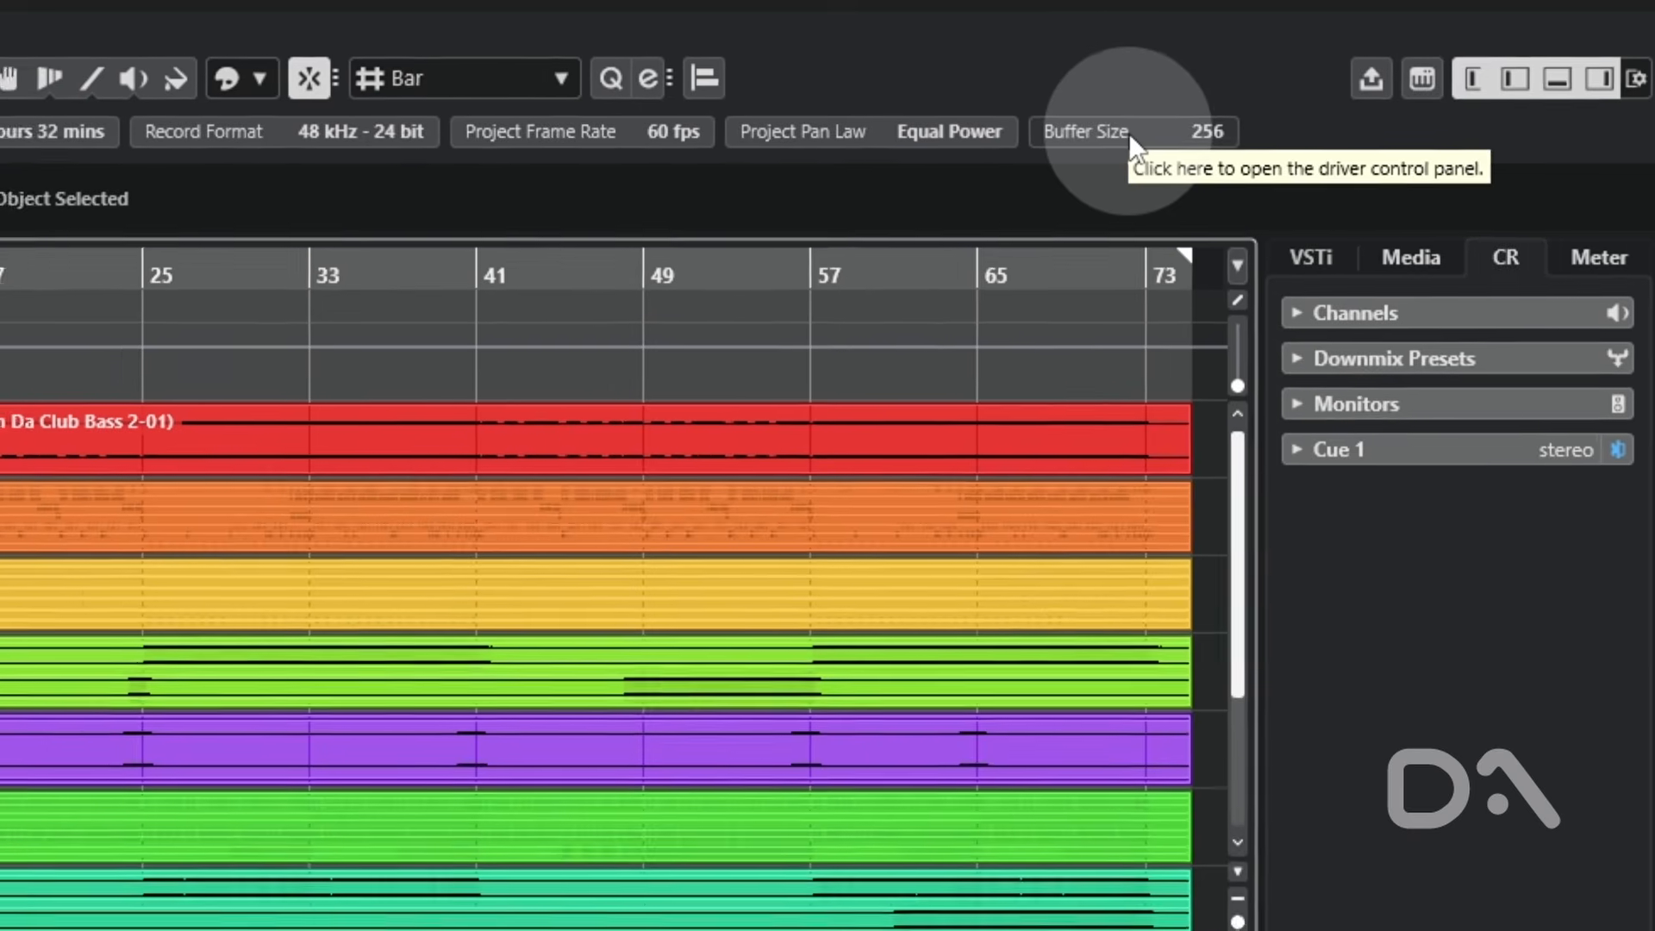
View the audio driver's control panel from the Buffer Size display, and view the project Hub, closing both.
left_click(1118, 135)
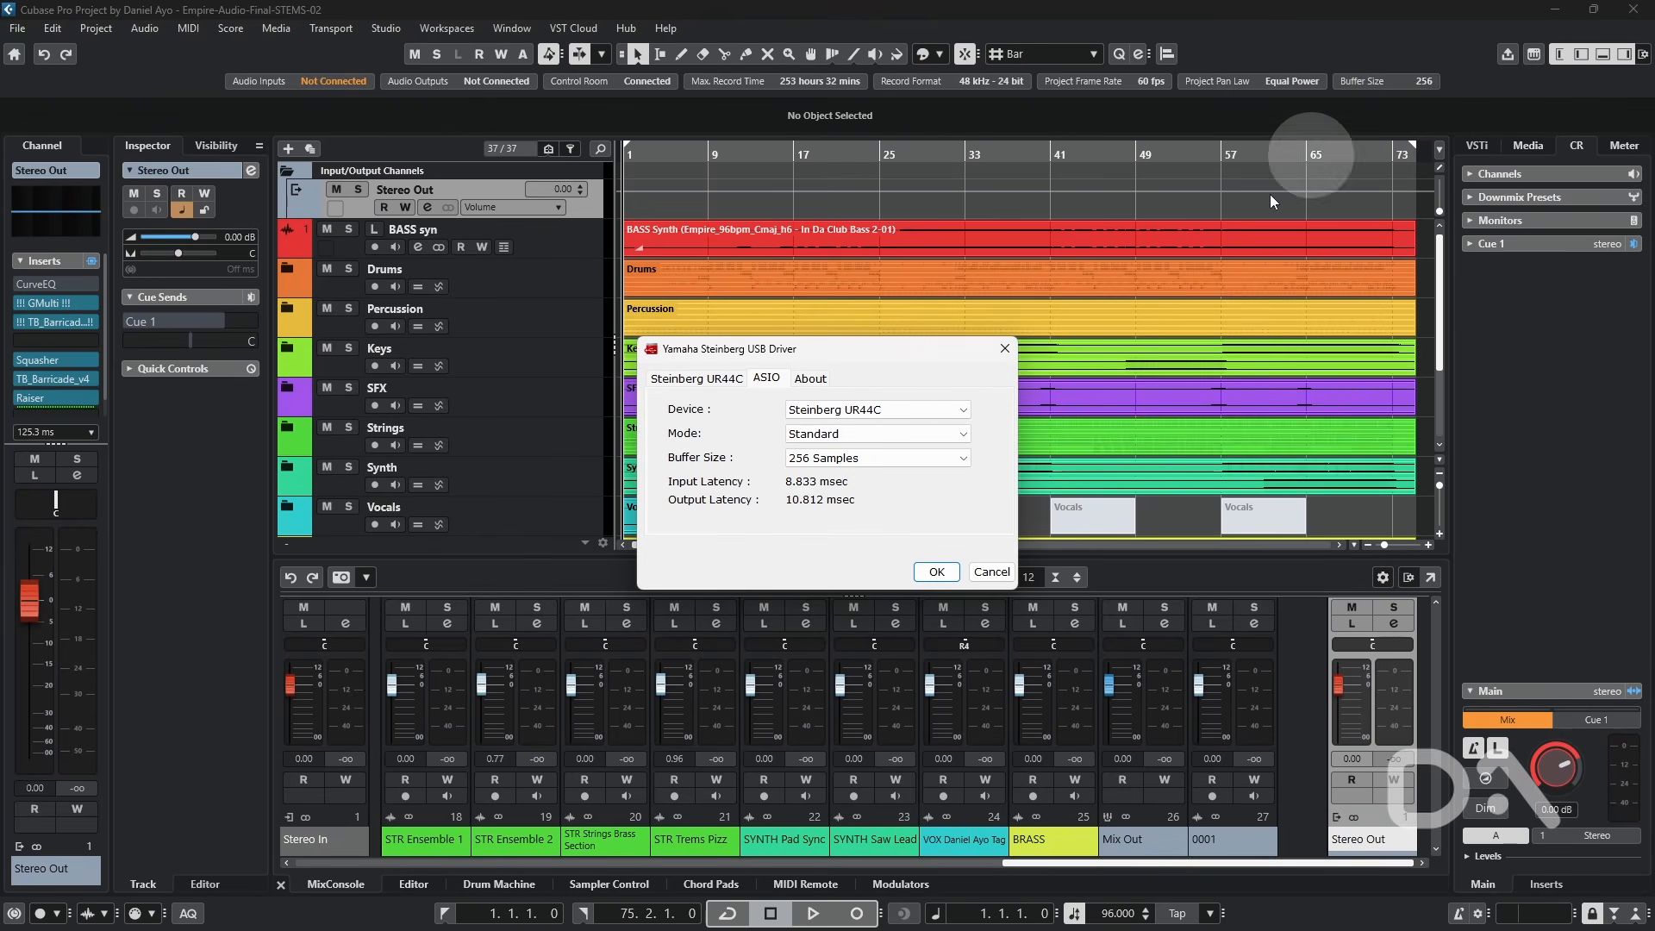
left_click(1006, 349)
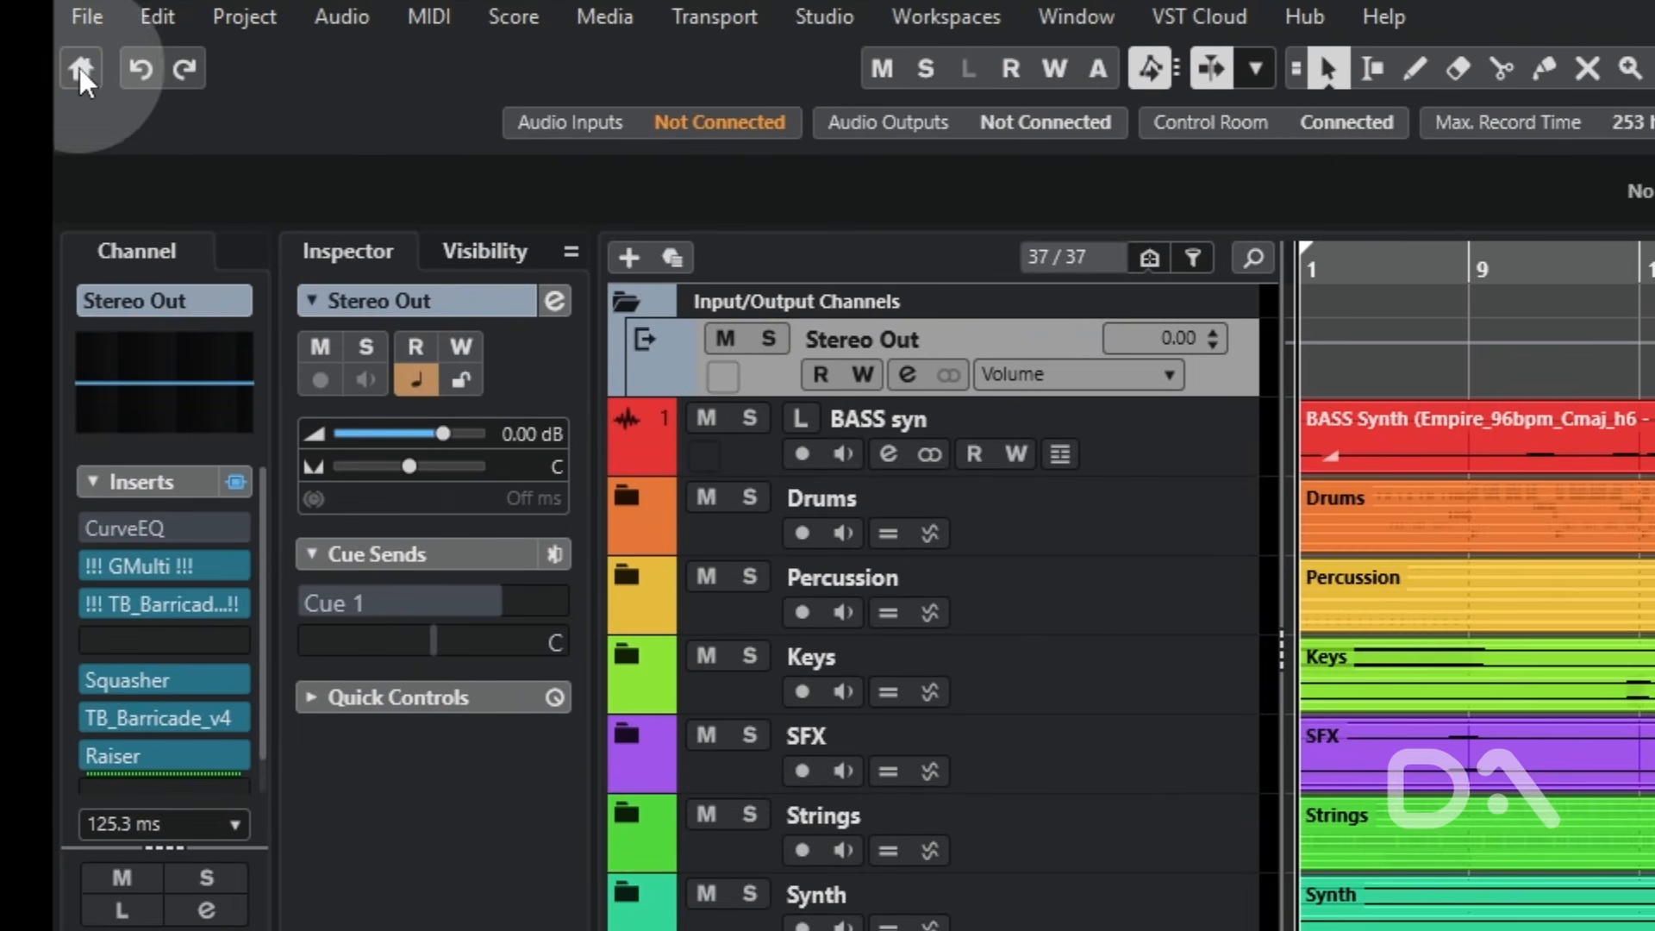
left_click(13, 53)
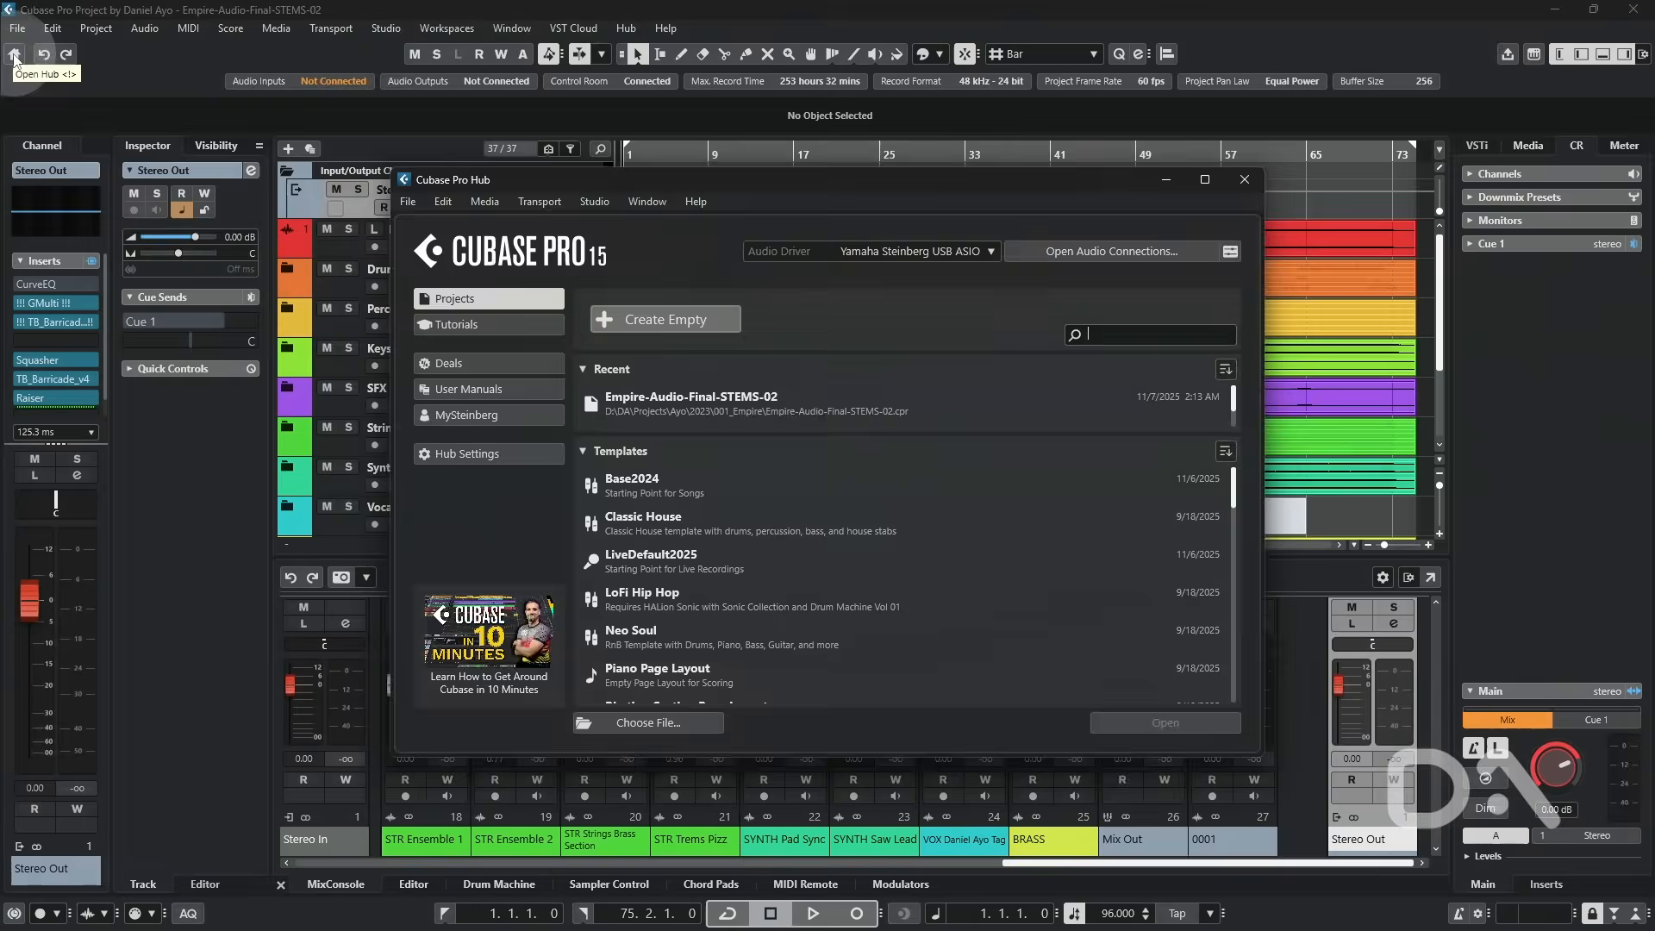
left_click(1247, 179)
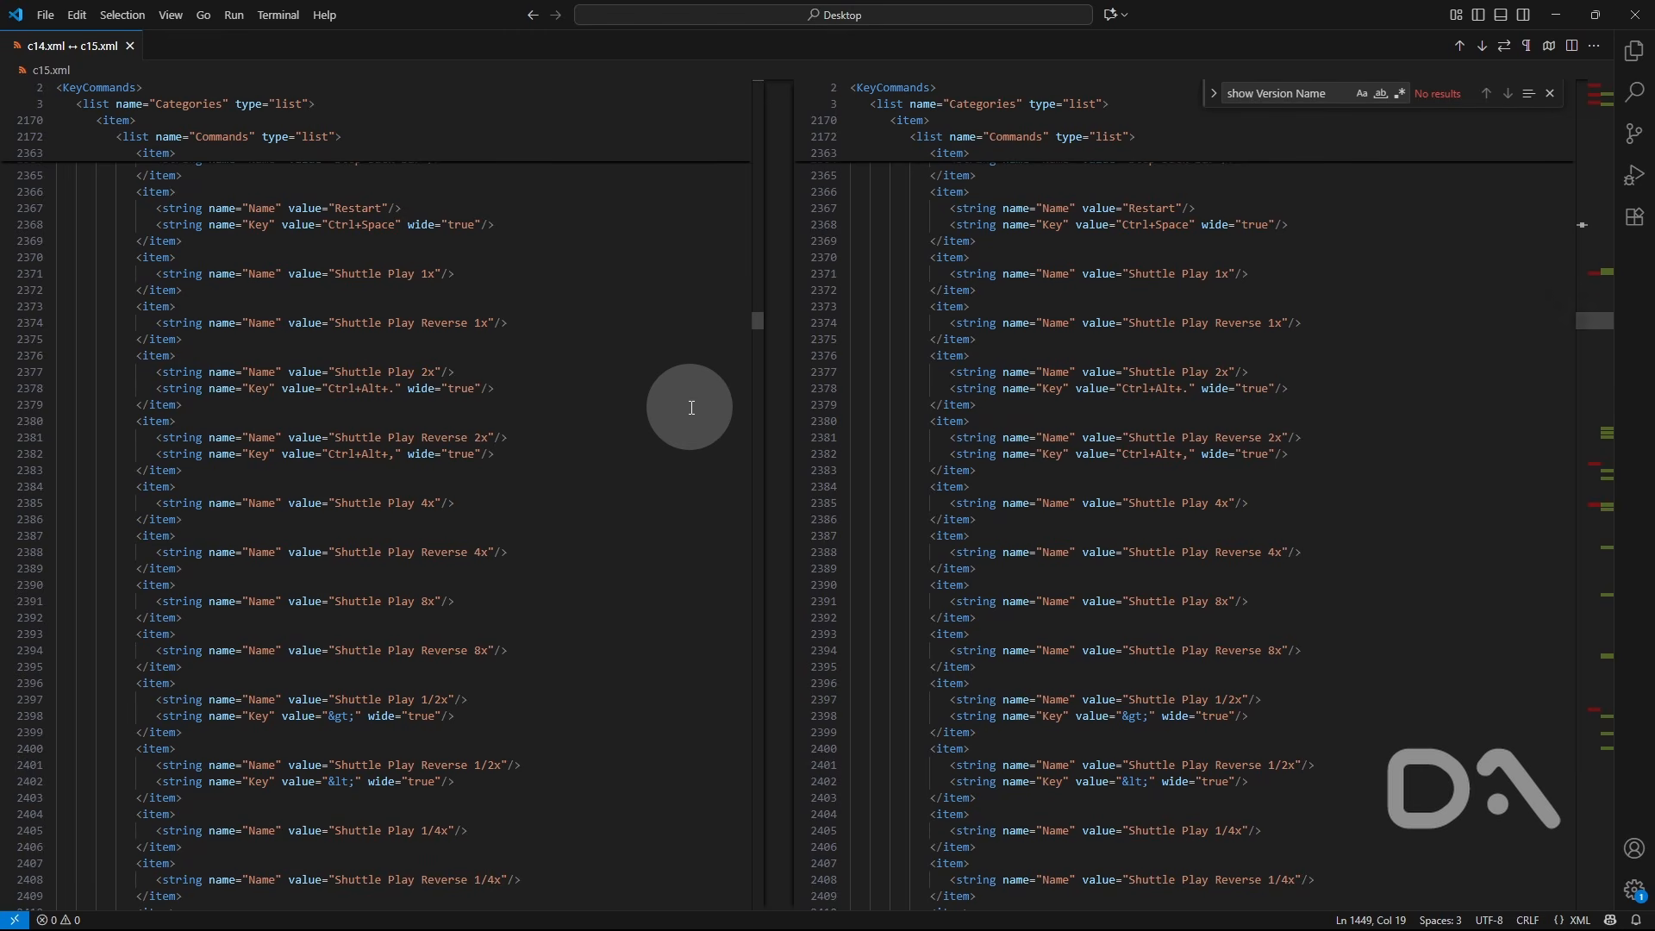
Examine the c14.xml and c15.xml key command comparison in VS Code and the forum post on Cubase 15 key command changes in the browser.
scroll(690, 407, "down", 20)
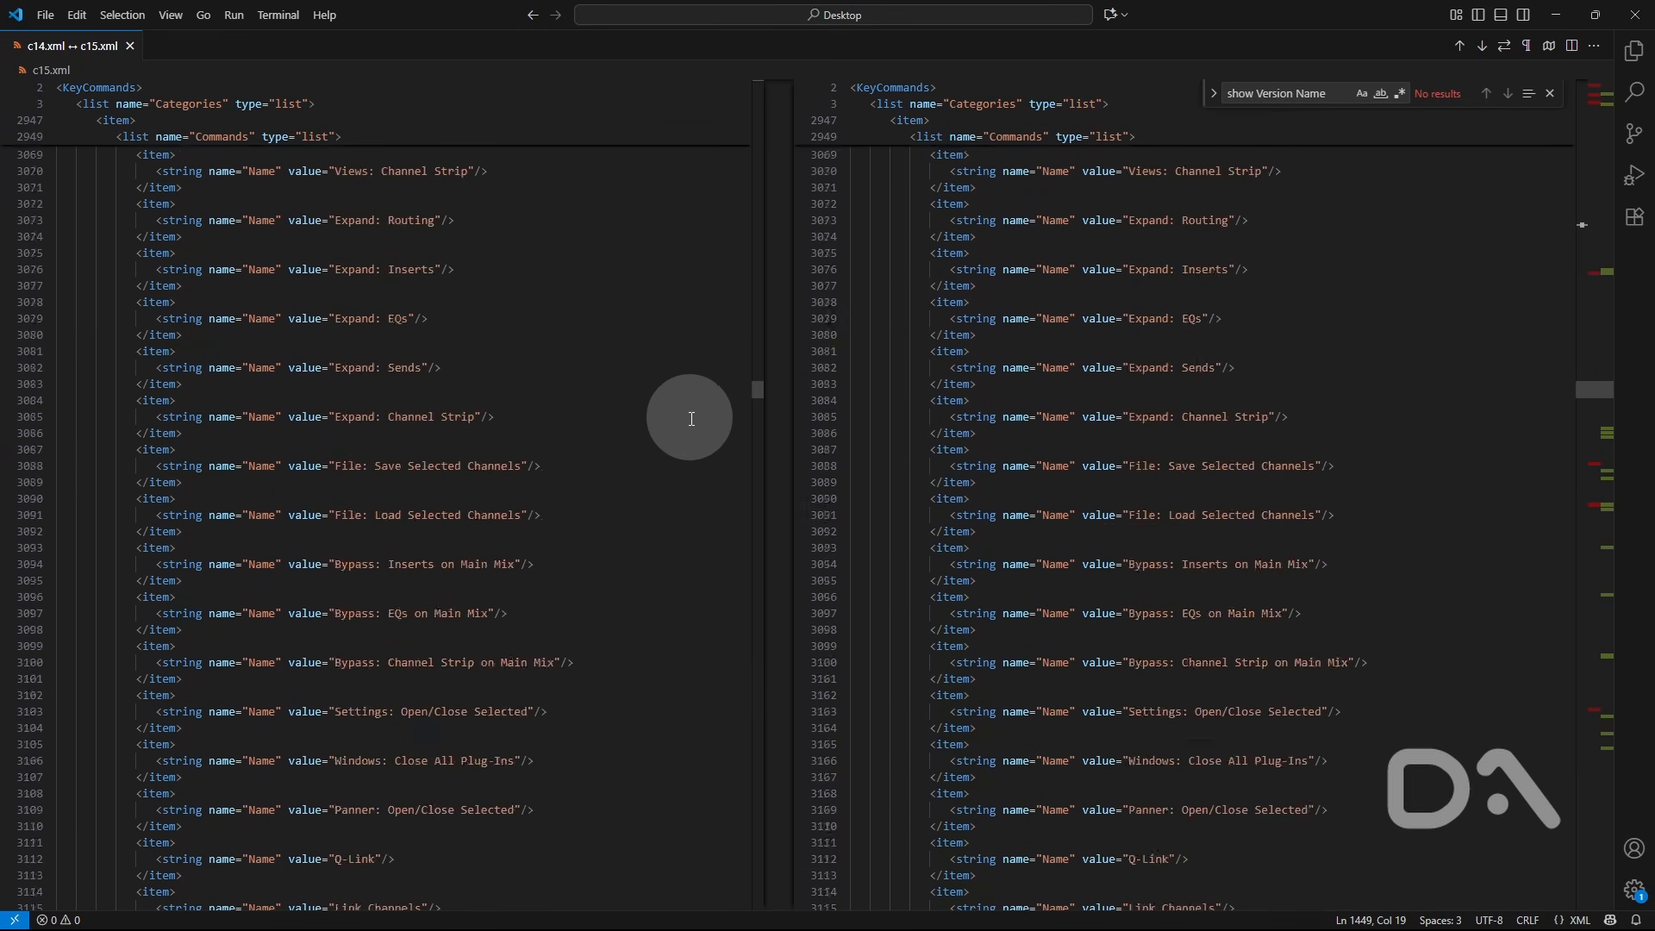
scroll(691, 418, "down", 20)
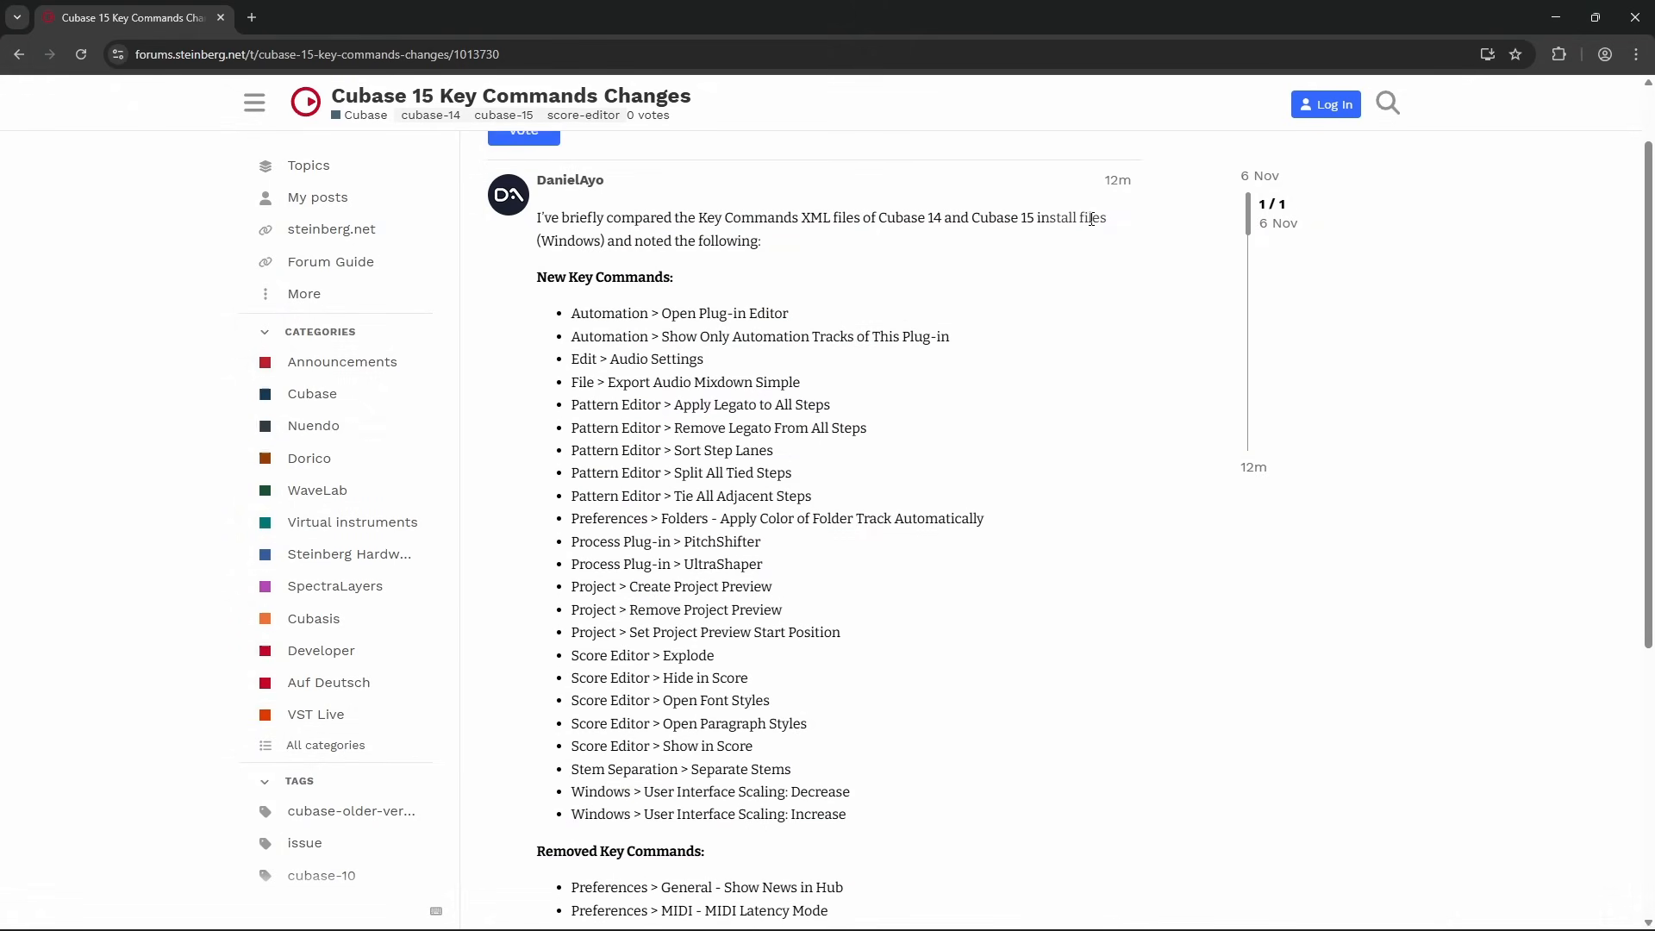
scroll(1093, 226, "down", 3)
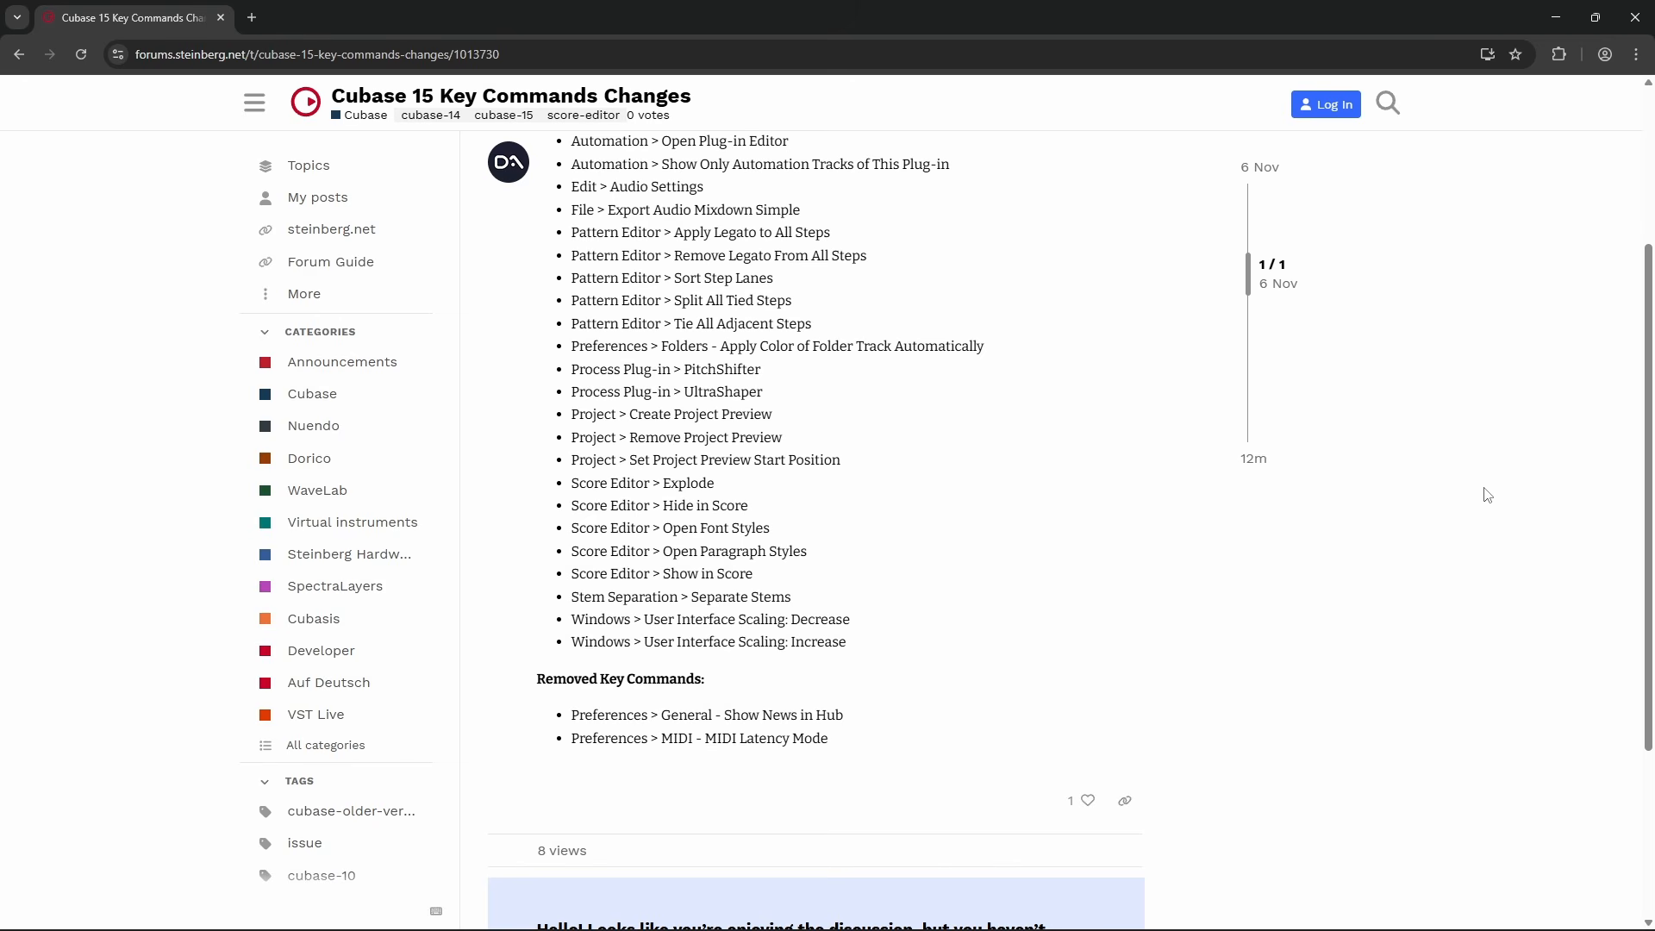
scroll(1487, 494, "up", 5)
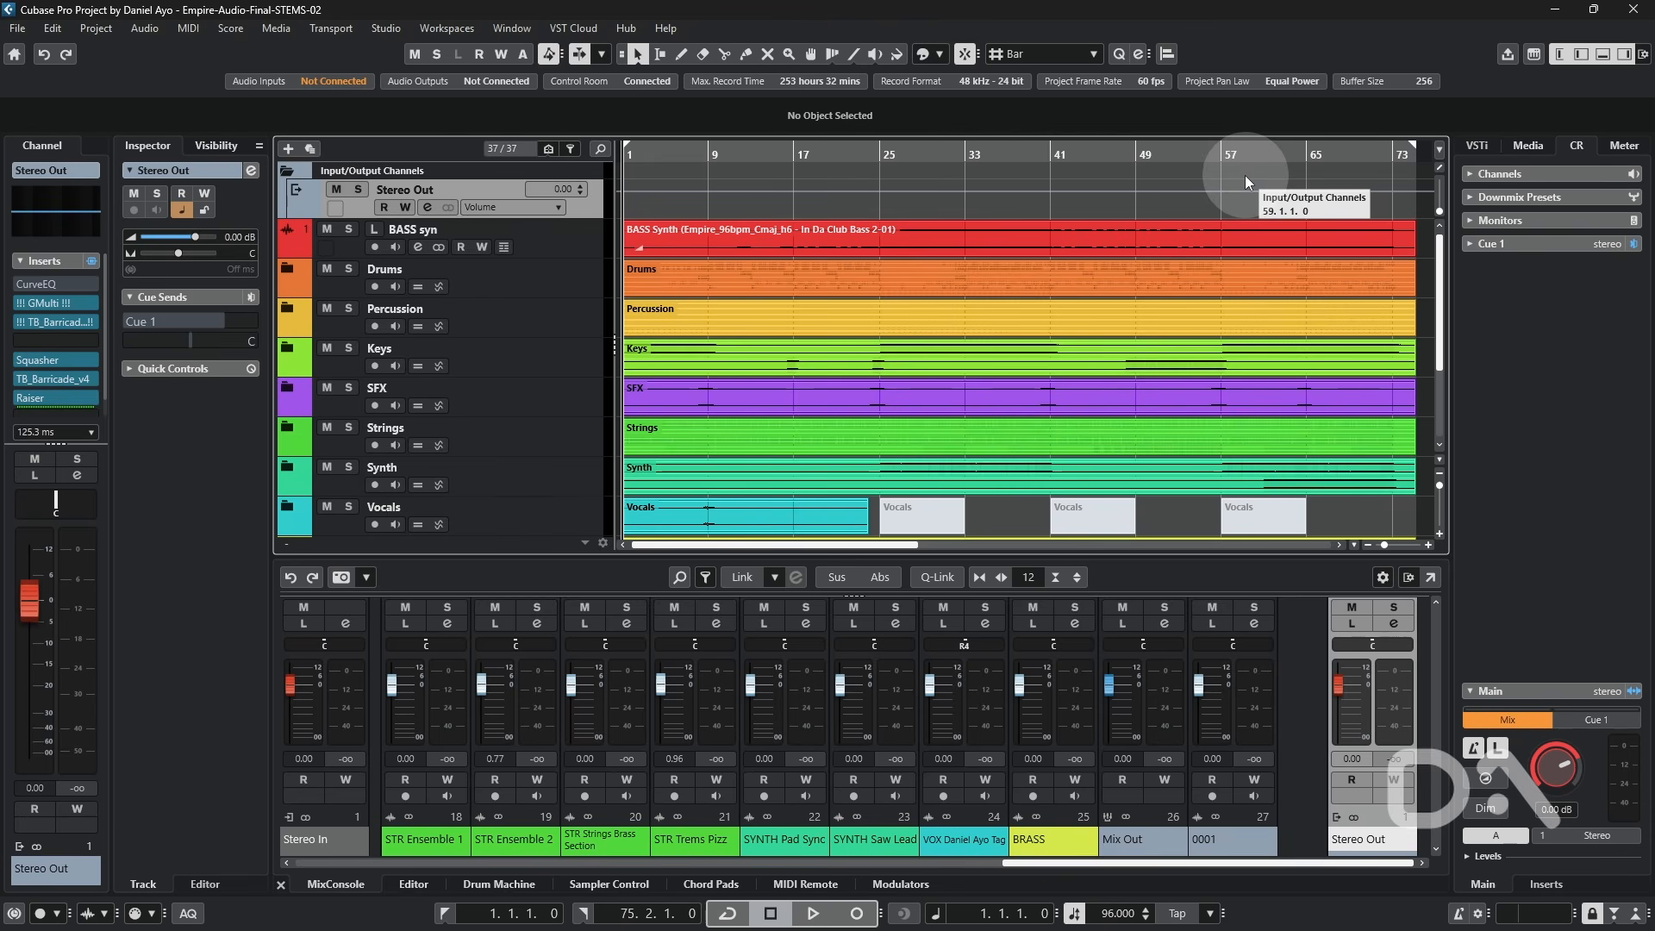
Review the Audio Settings in Cubase with Advanced Options and Ports expanded, and view the audio output connections.
key("ctrl+alt+shift+s")
left_click(1021, 314)
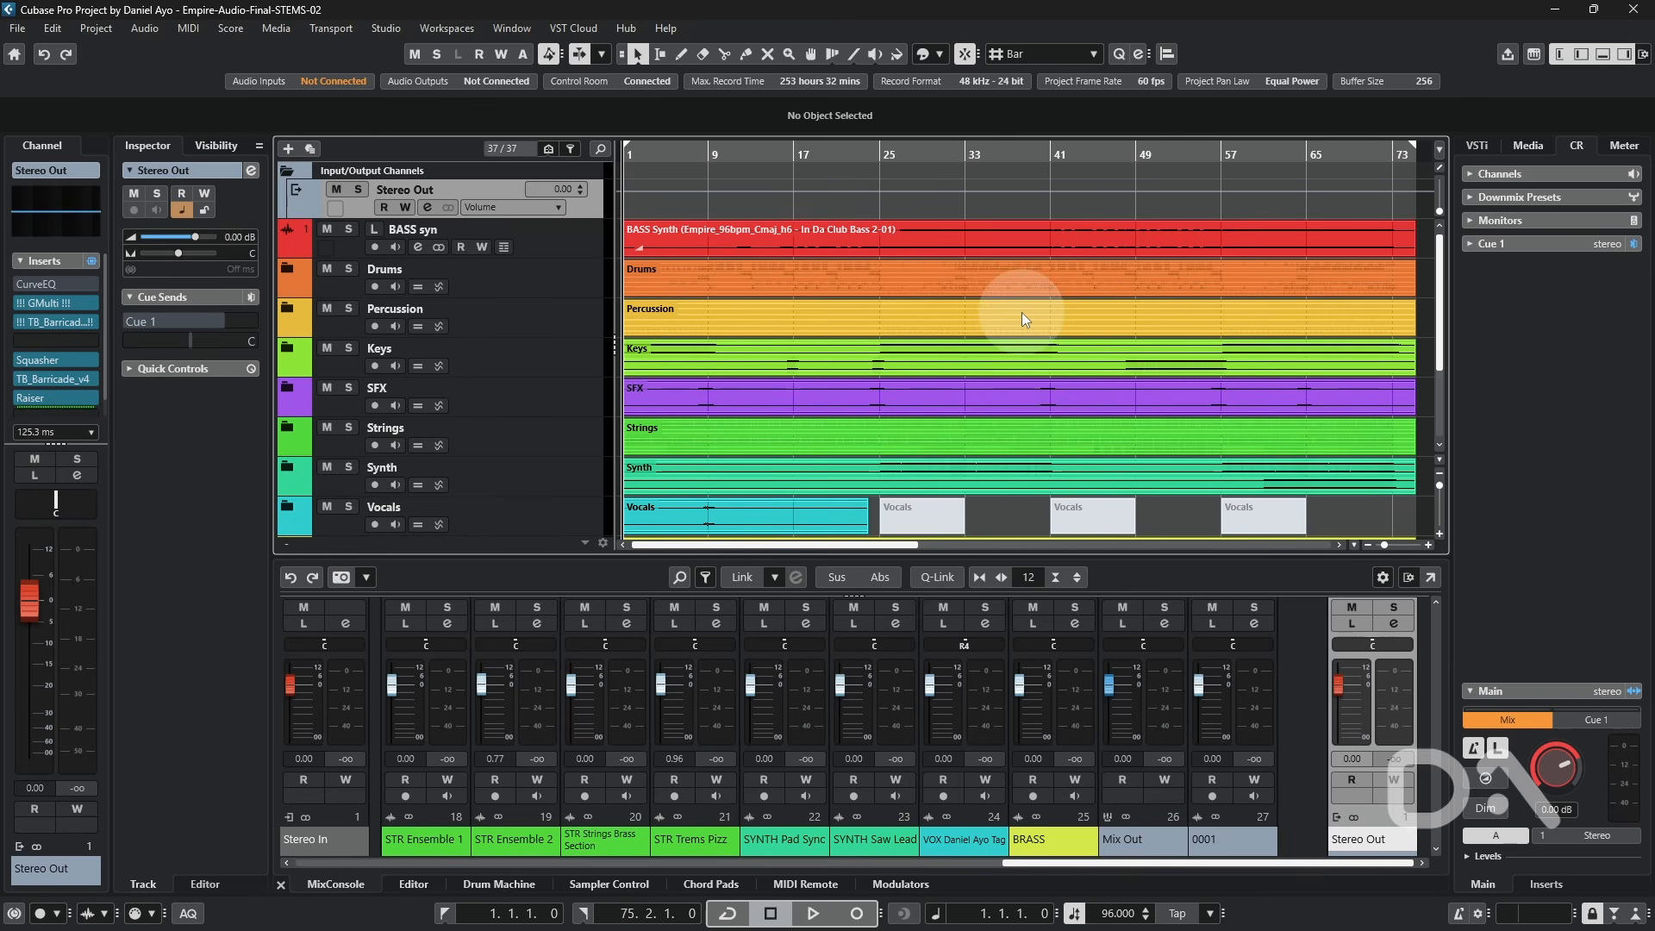
key("ctrl+alt+shift+a")
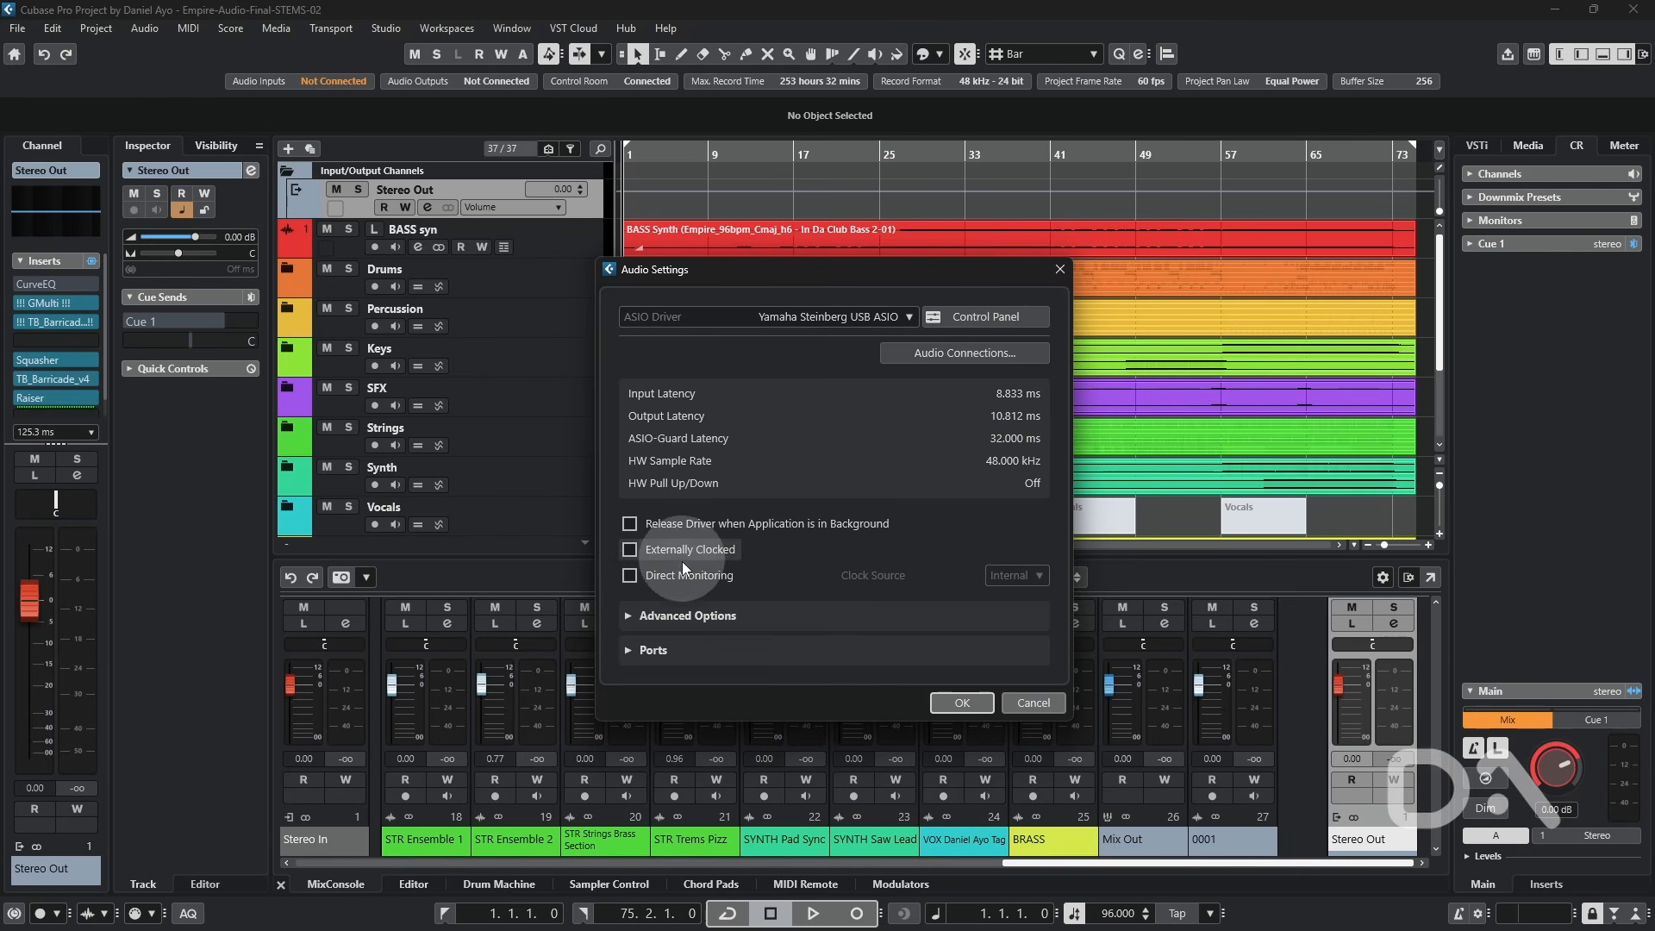
left_click(628, 616)
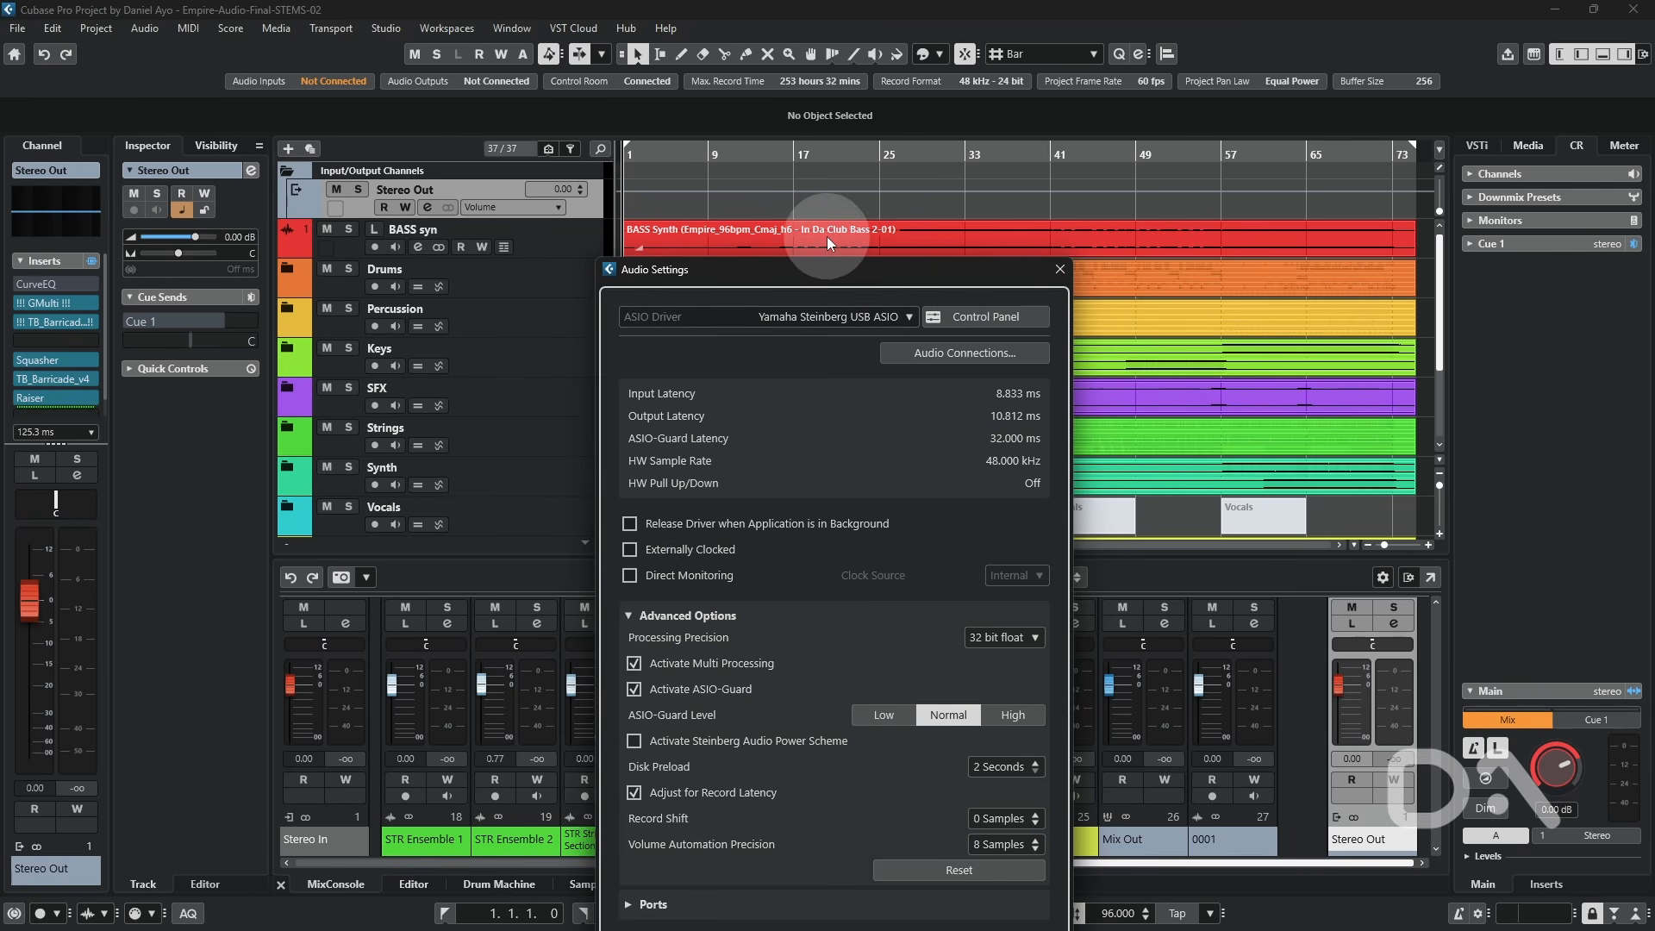
left_click_drag(826, 268, 805, 138)
left_click(638, 775)
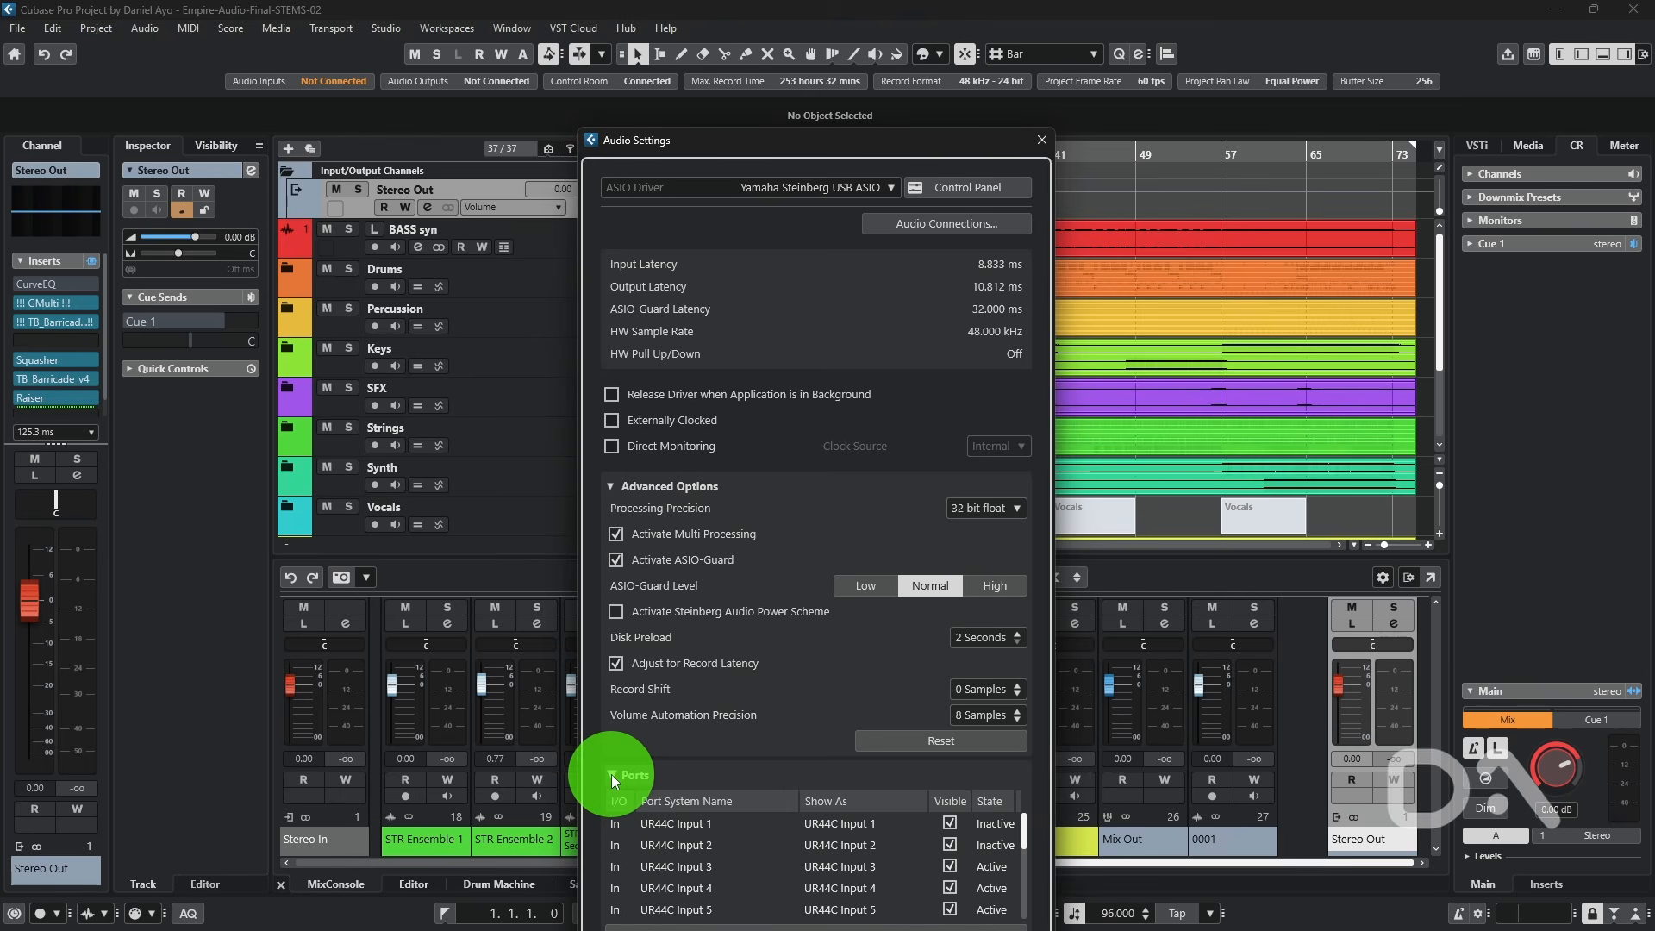
left_click(939, 226)
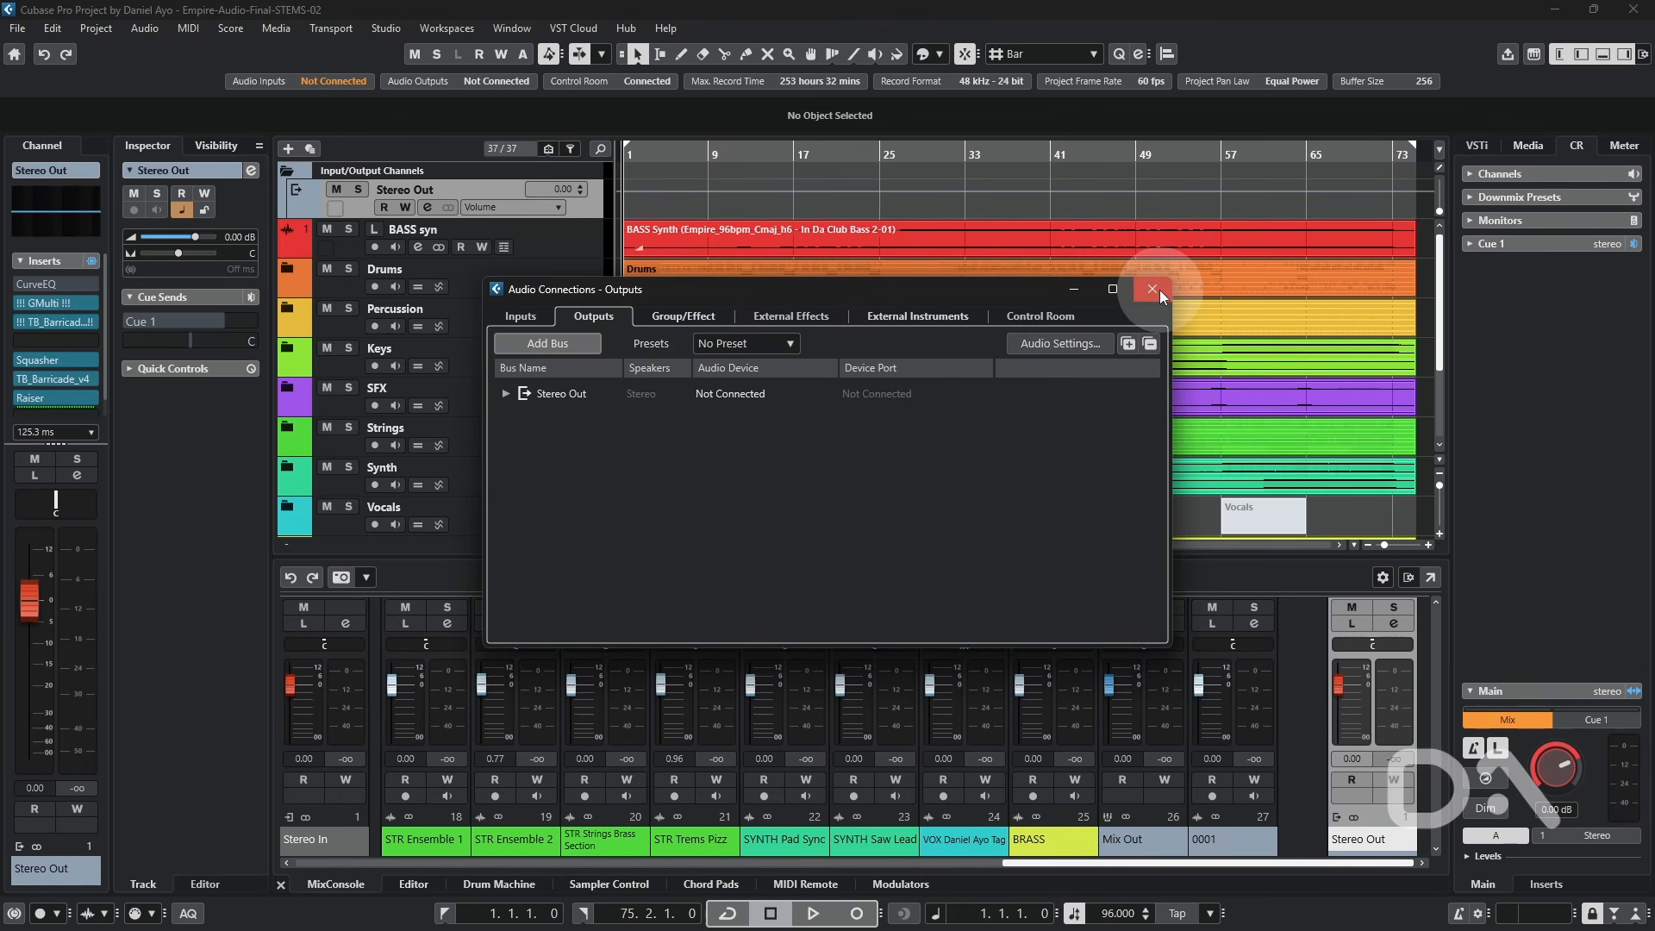
left_click(1159, 291)
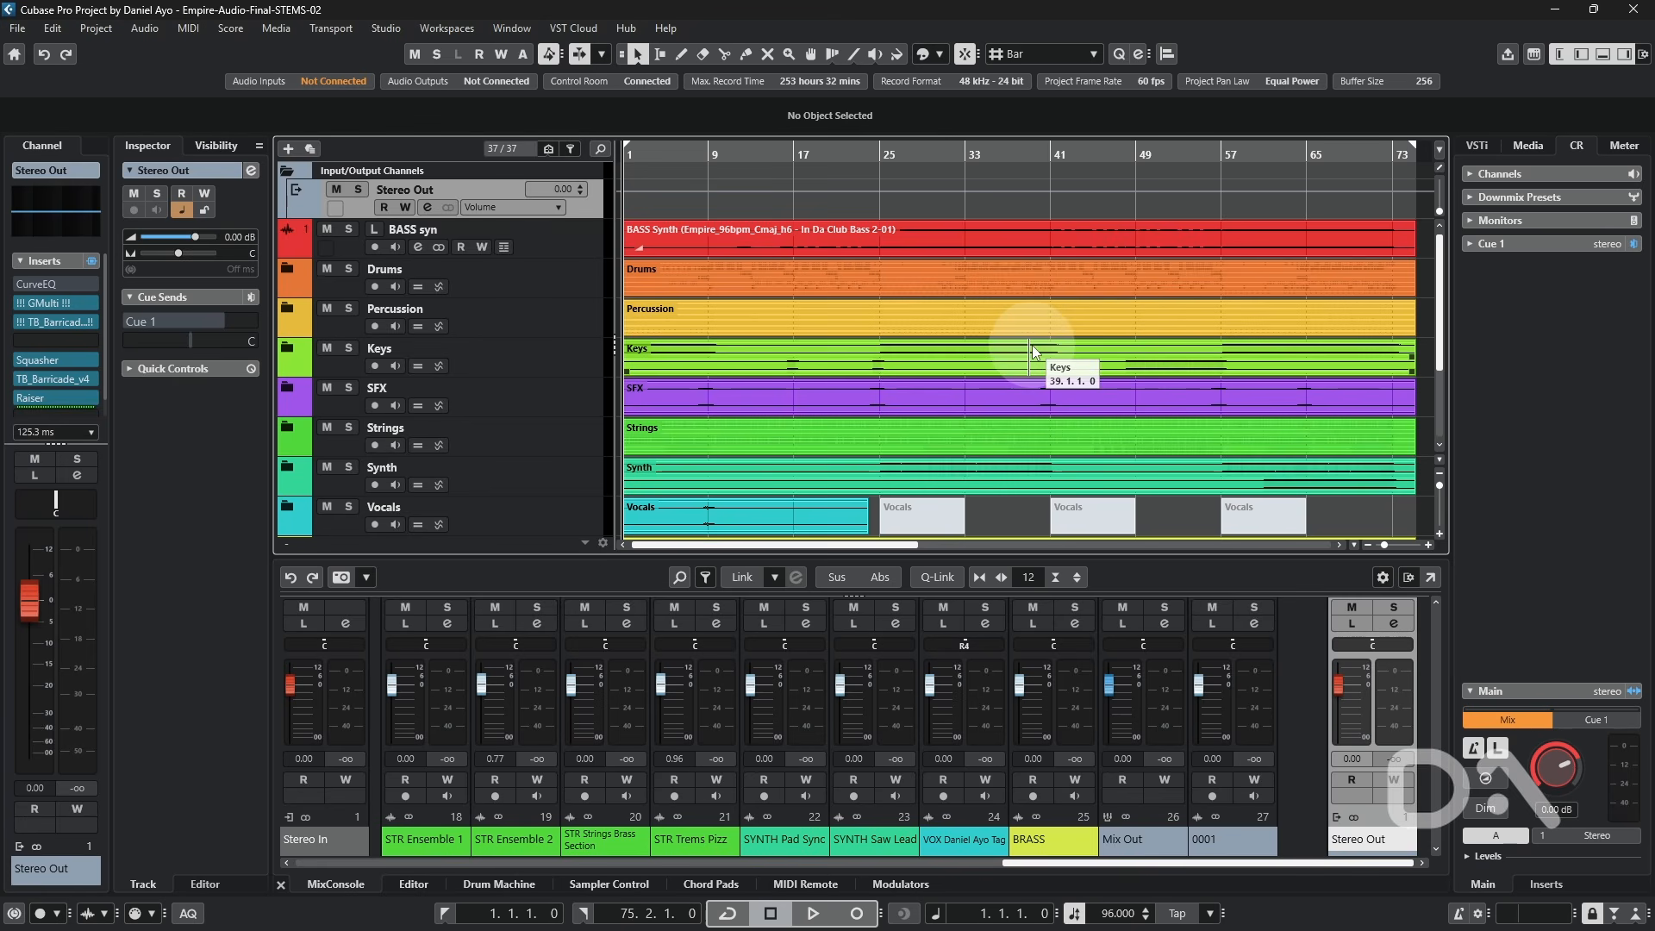
Open the Preferences, view the general Editing page, and close the dialog.
left_click(52, 28)
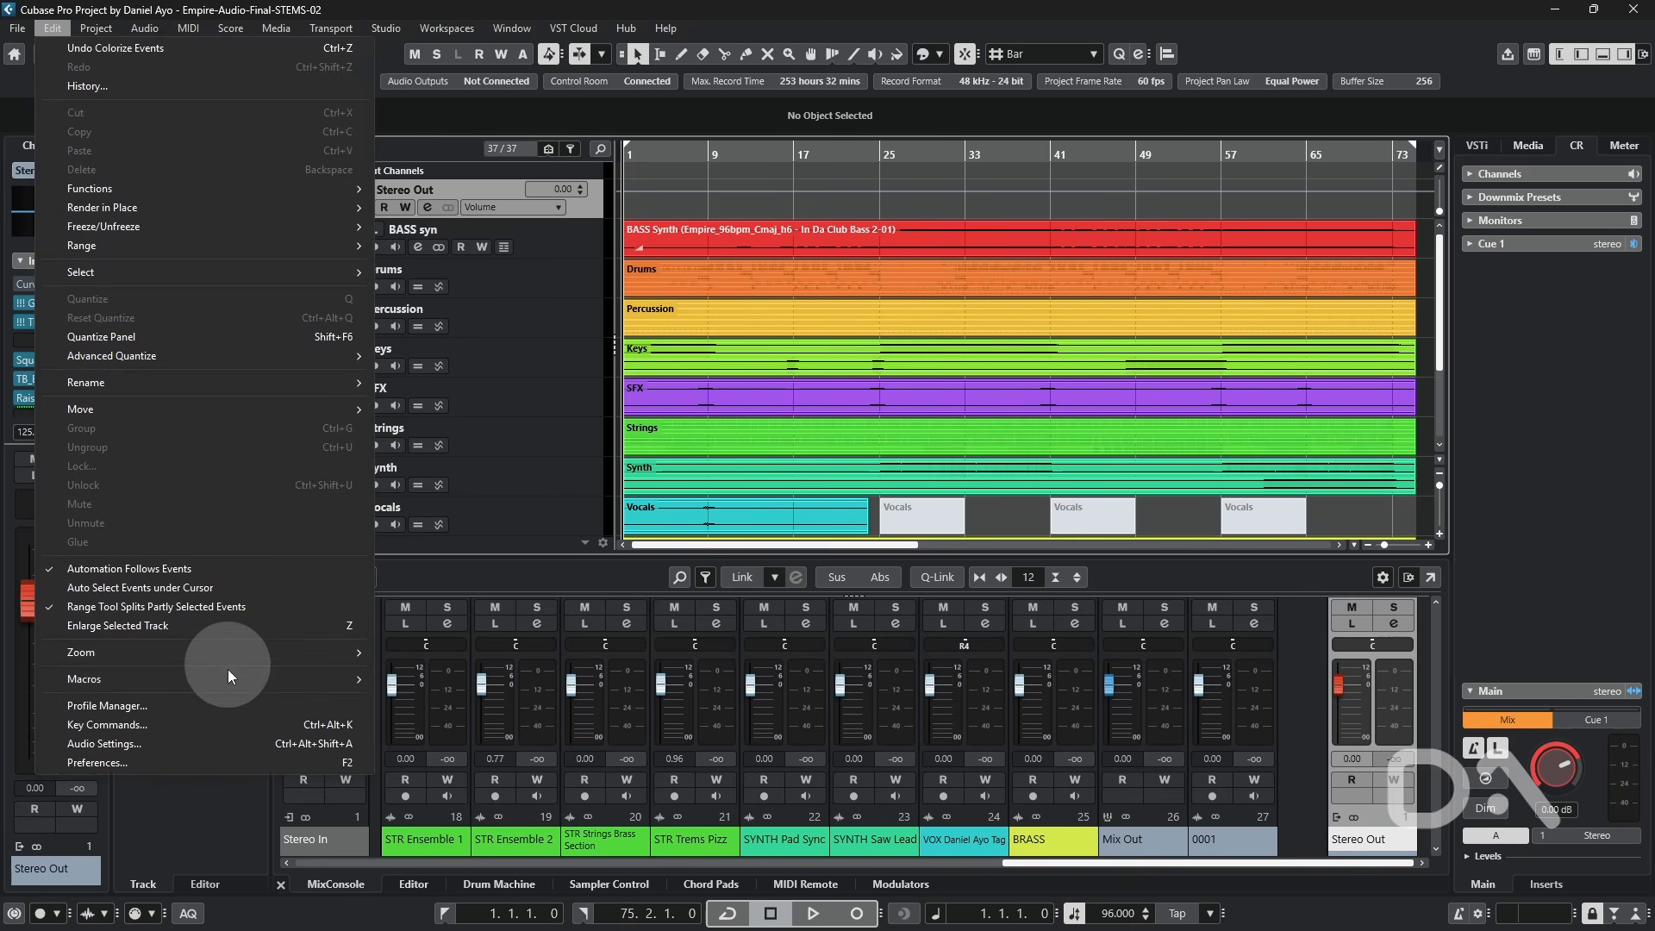
left_click(260, 764)
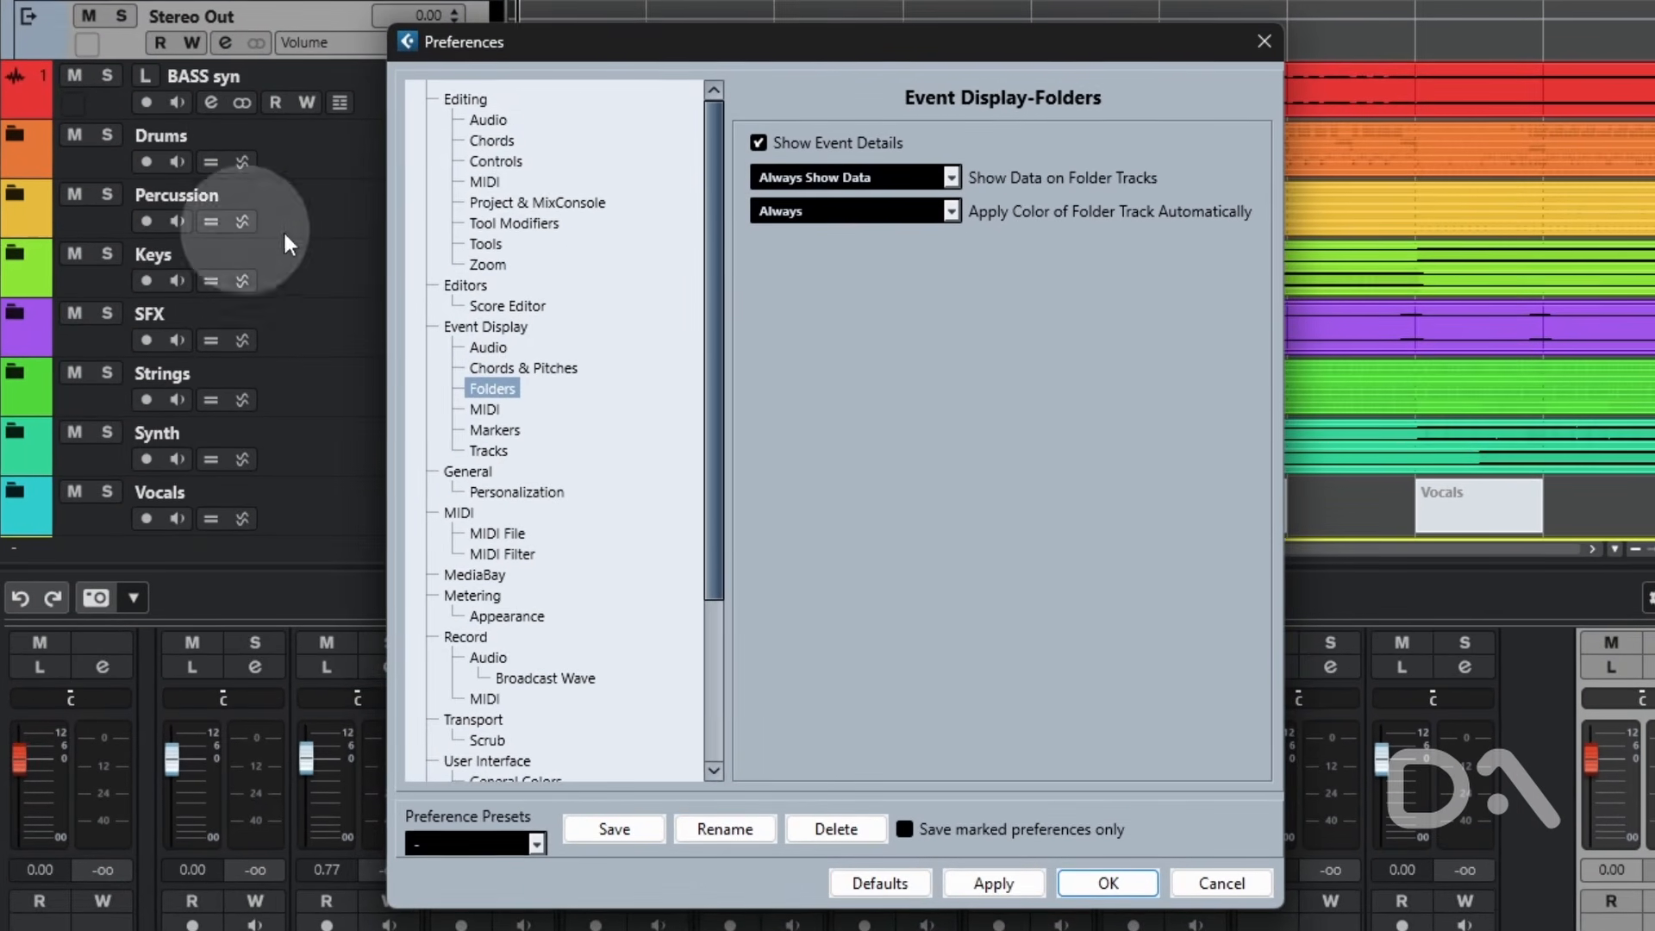
left_click(465, 98)
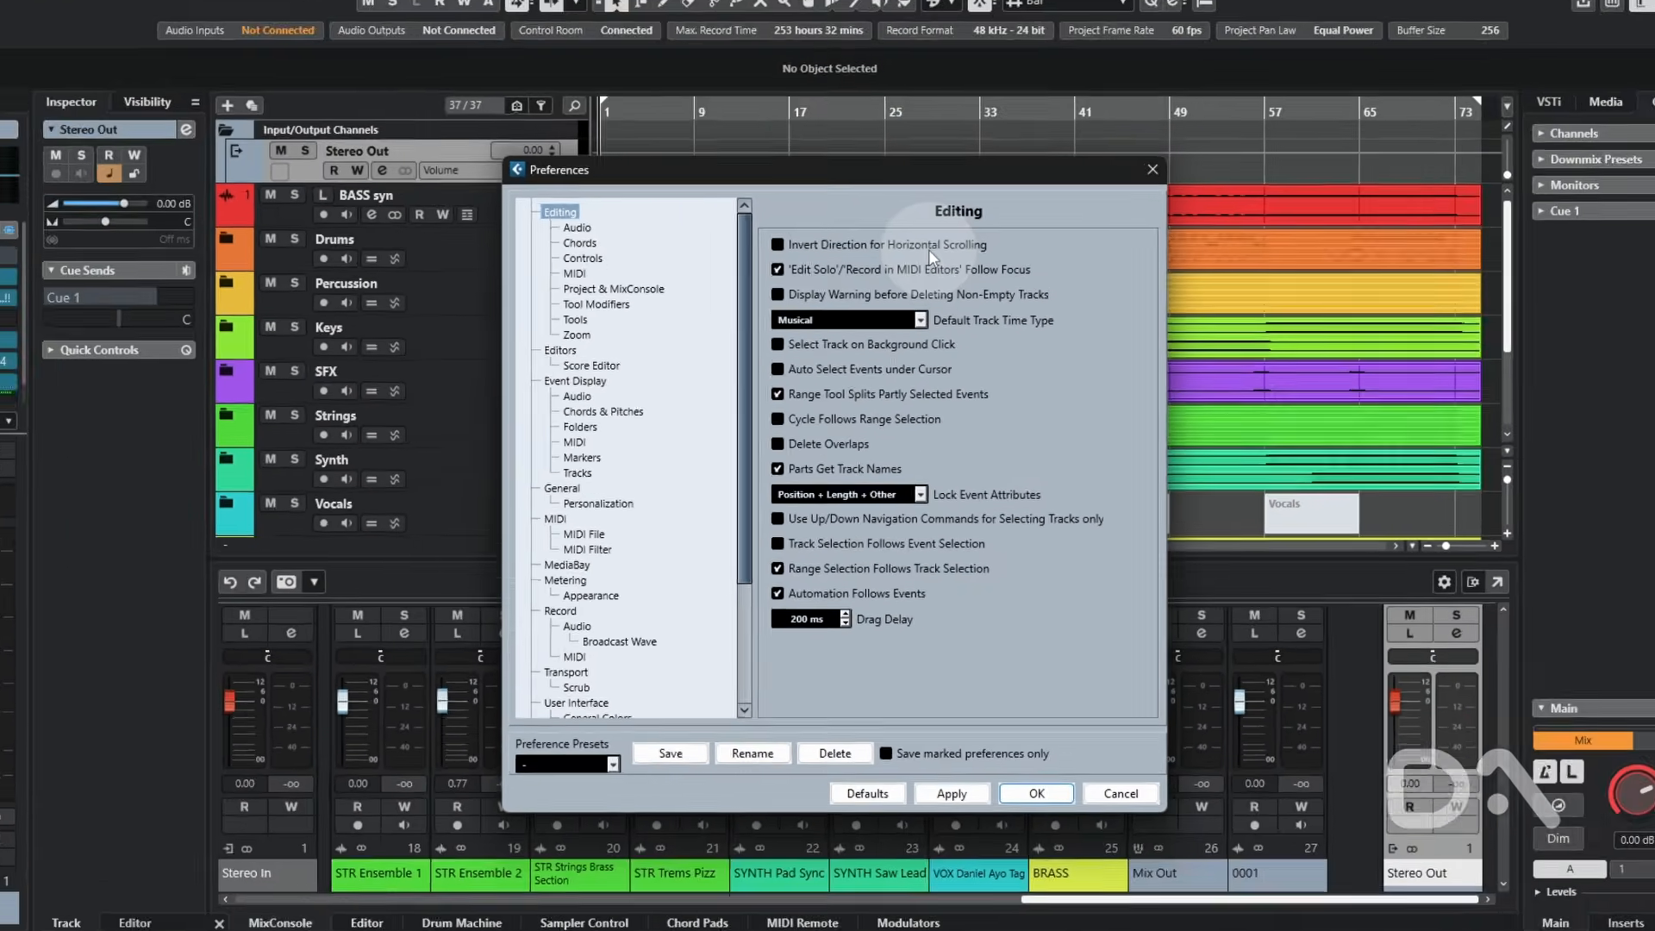
key("Return")
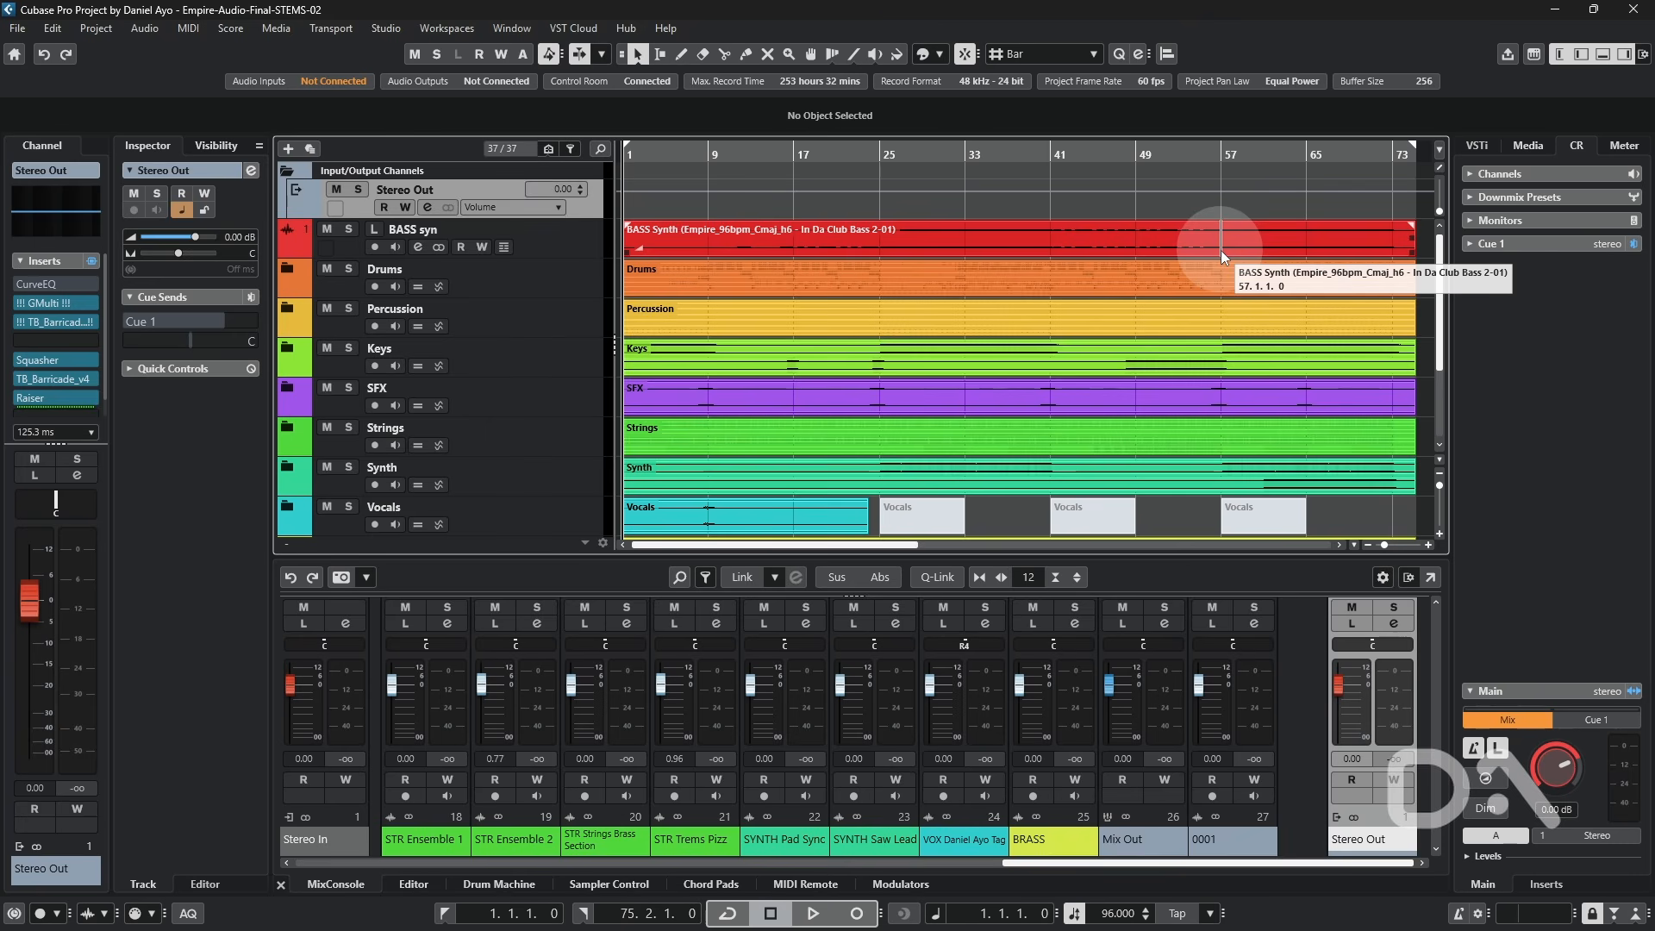
Examine the arrangement, the track list and the mixer channels across the whole project.
scroll(878, 376, "right", 10)
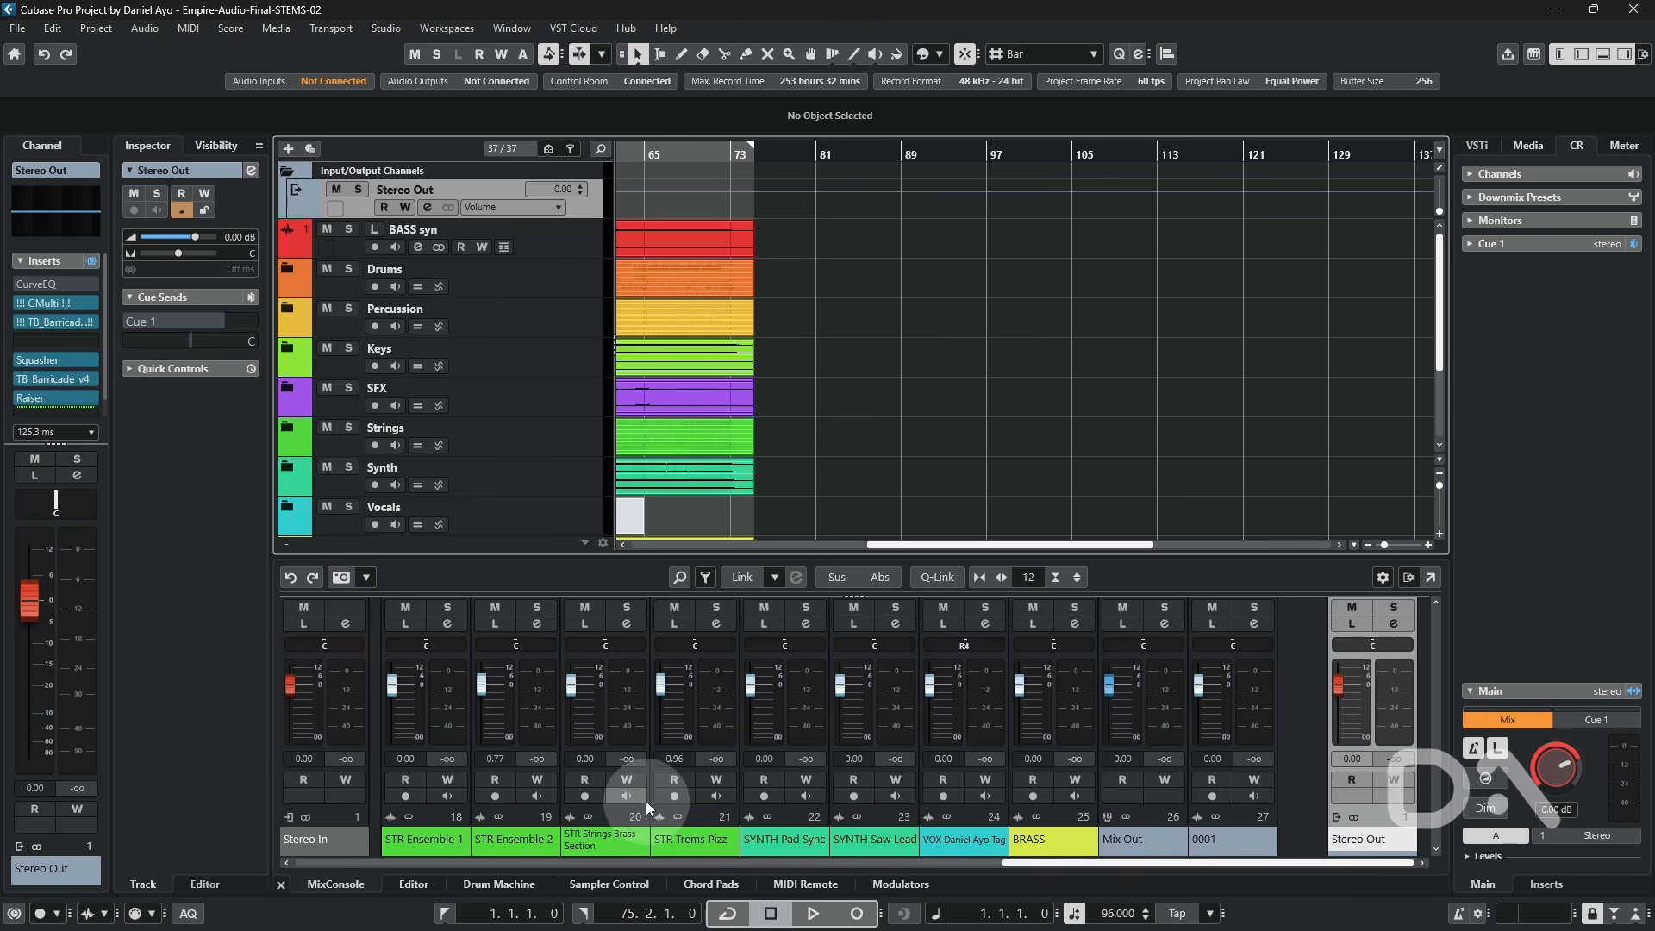
scroll(717, 785, "left", 5)
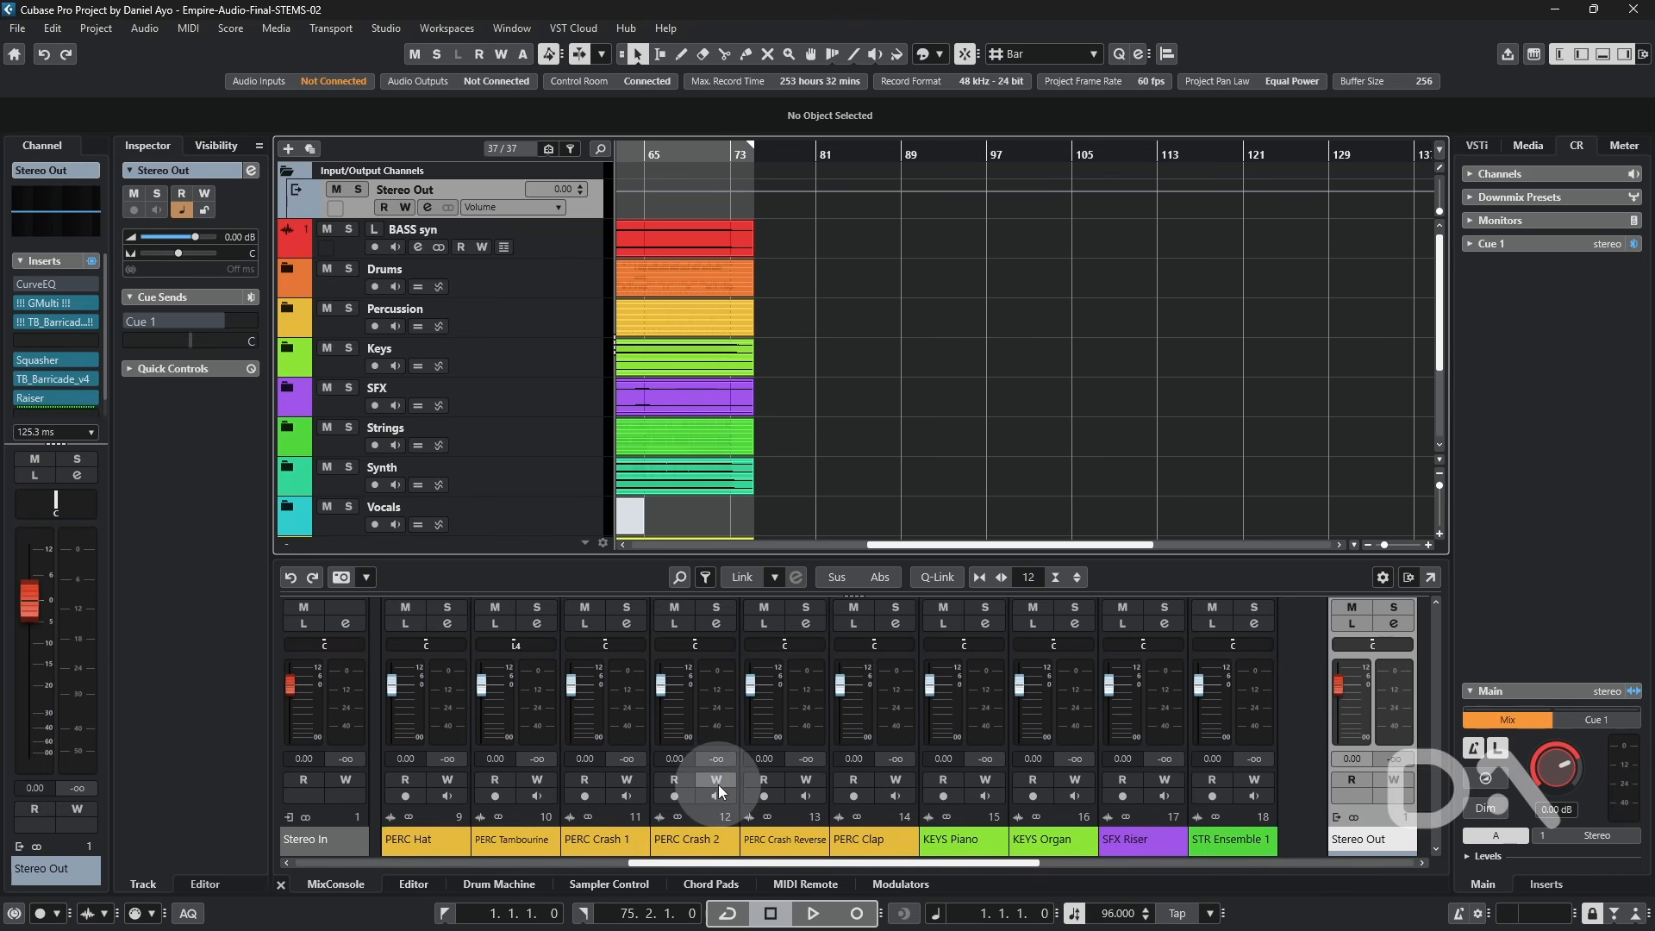
scroll(718, 785, "left", 1)
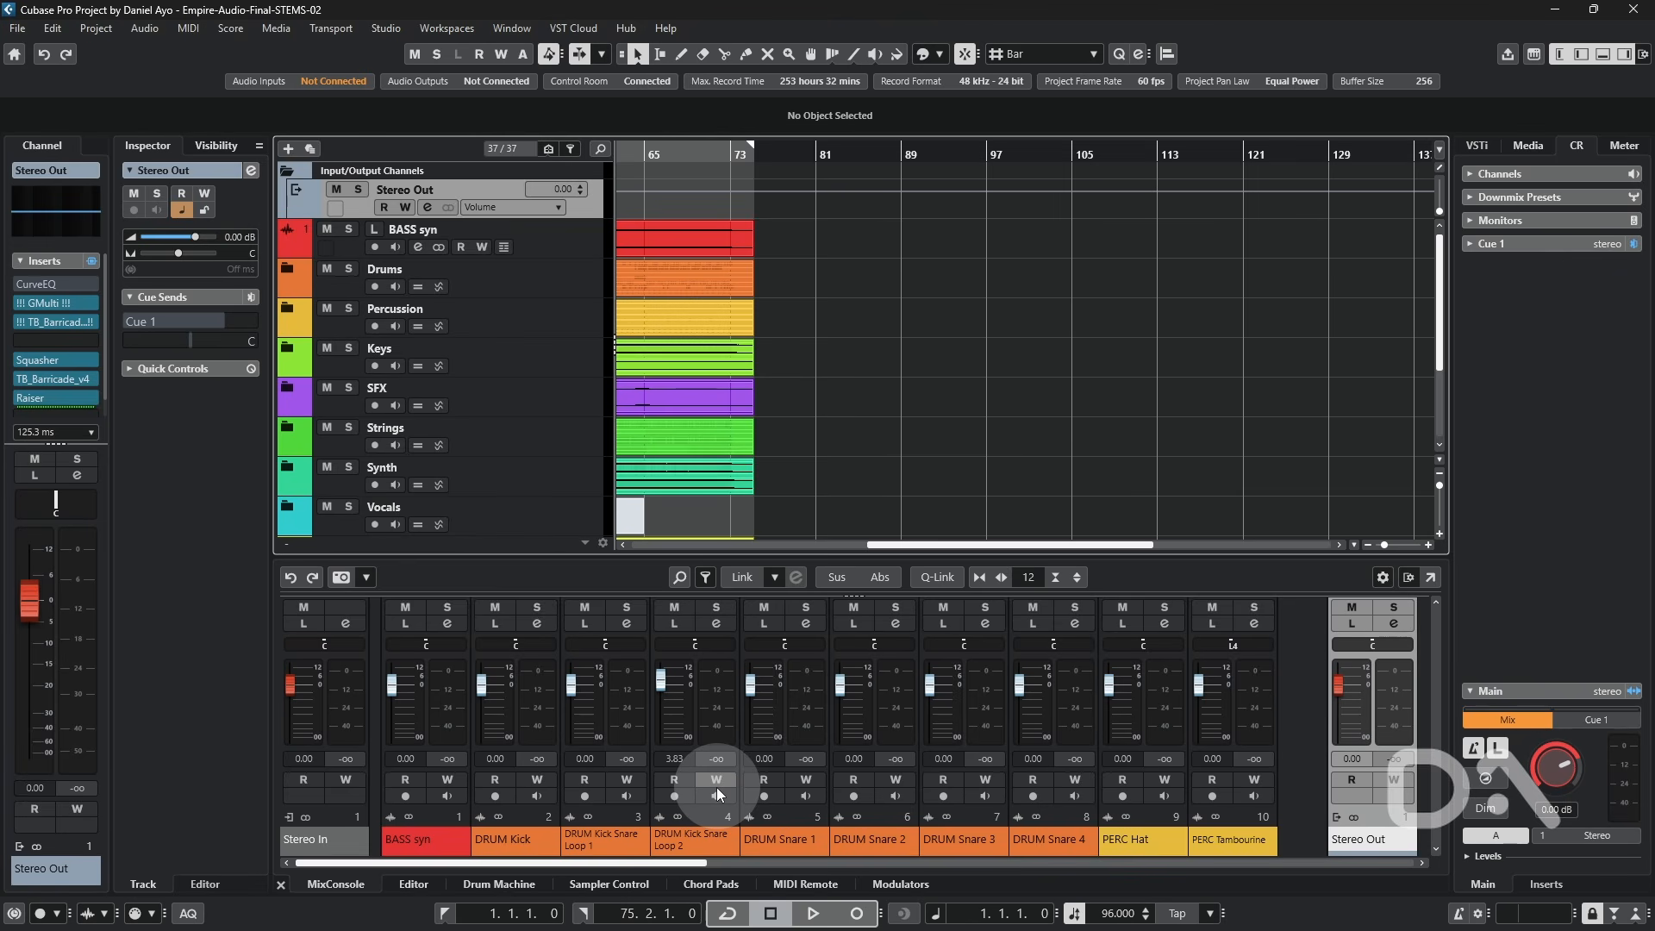
scroll(716, 792, "right", 4)
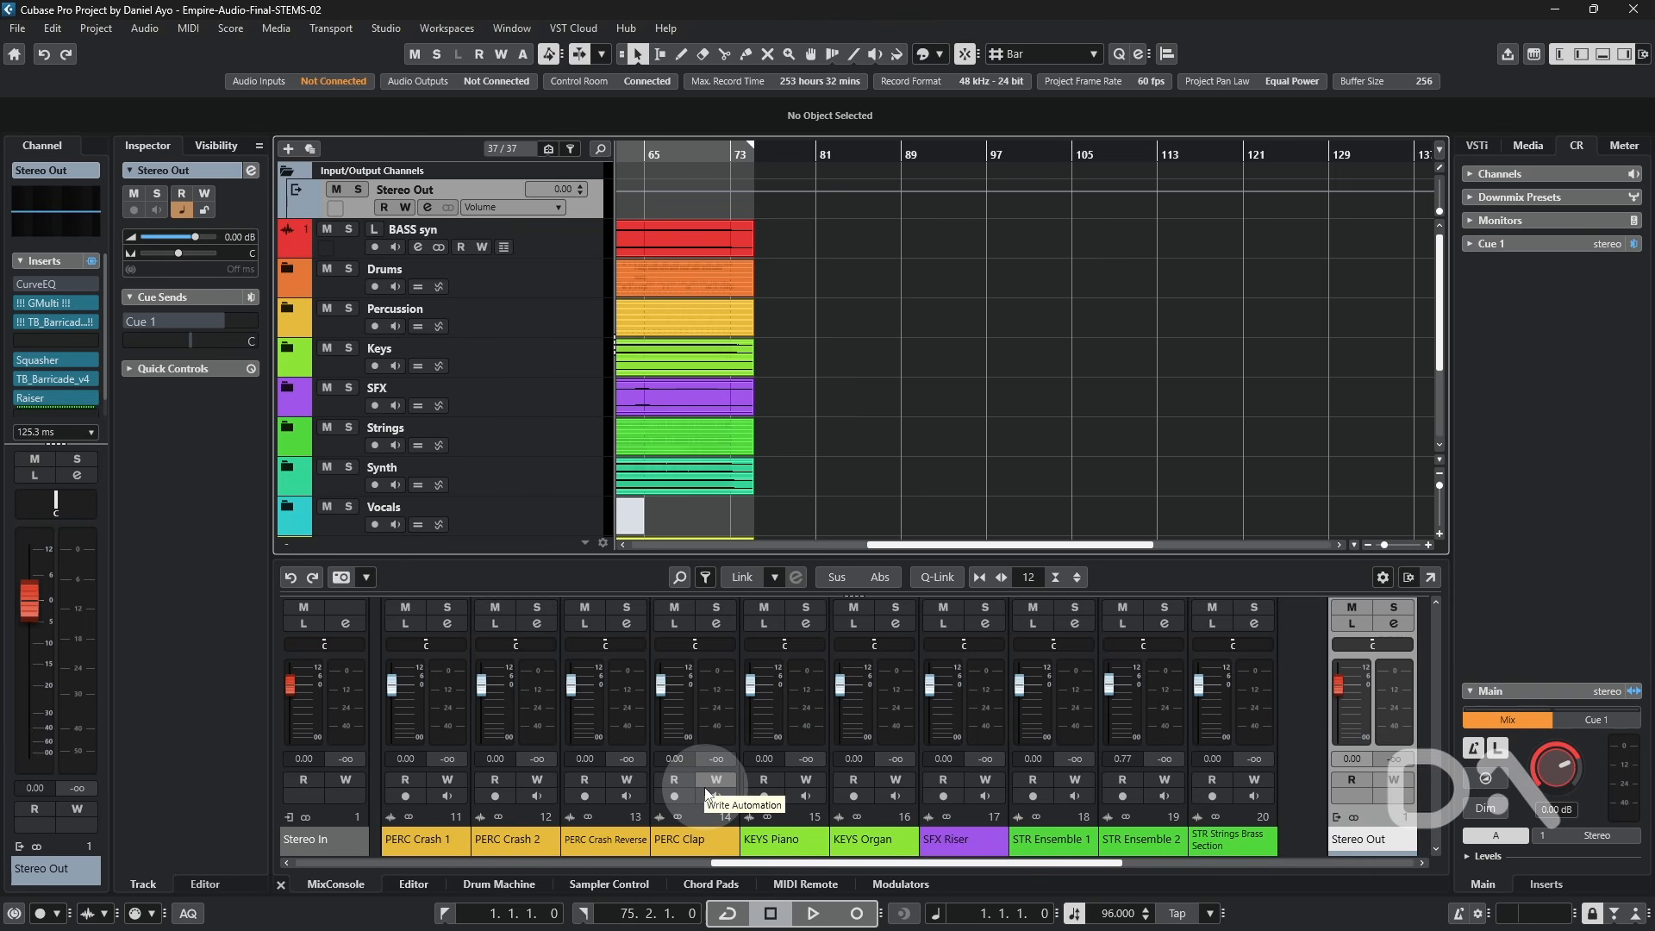
scroll(676, 785, "left", 1)
scroll(855, 371, "down", 5)
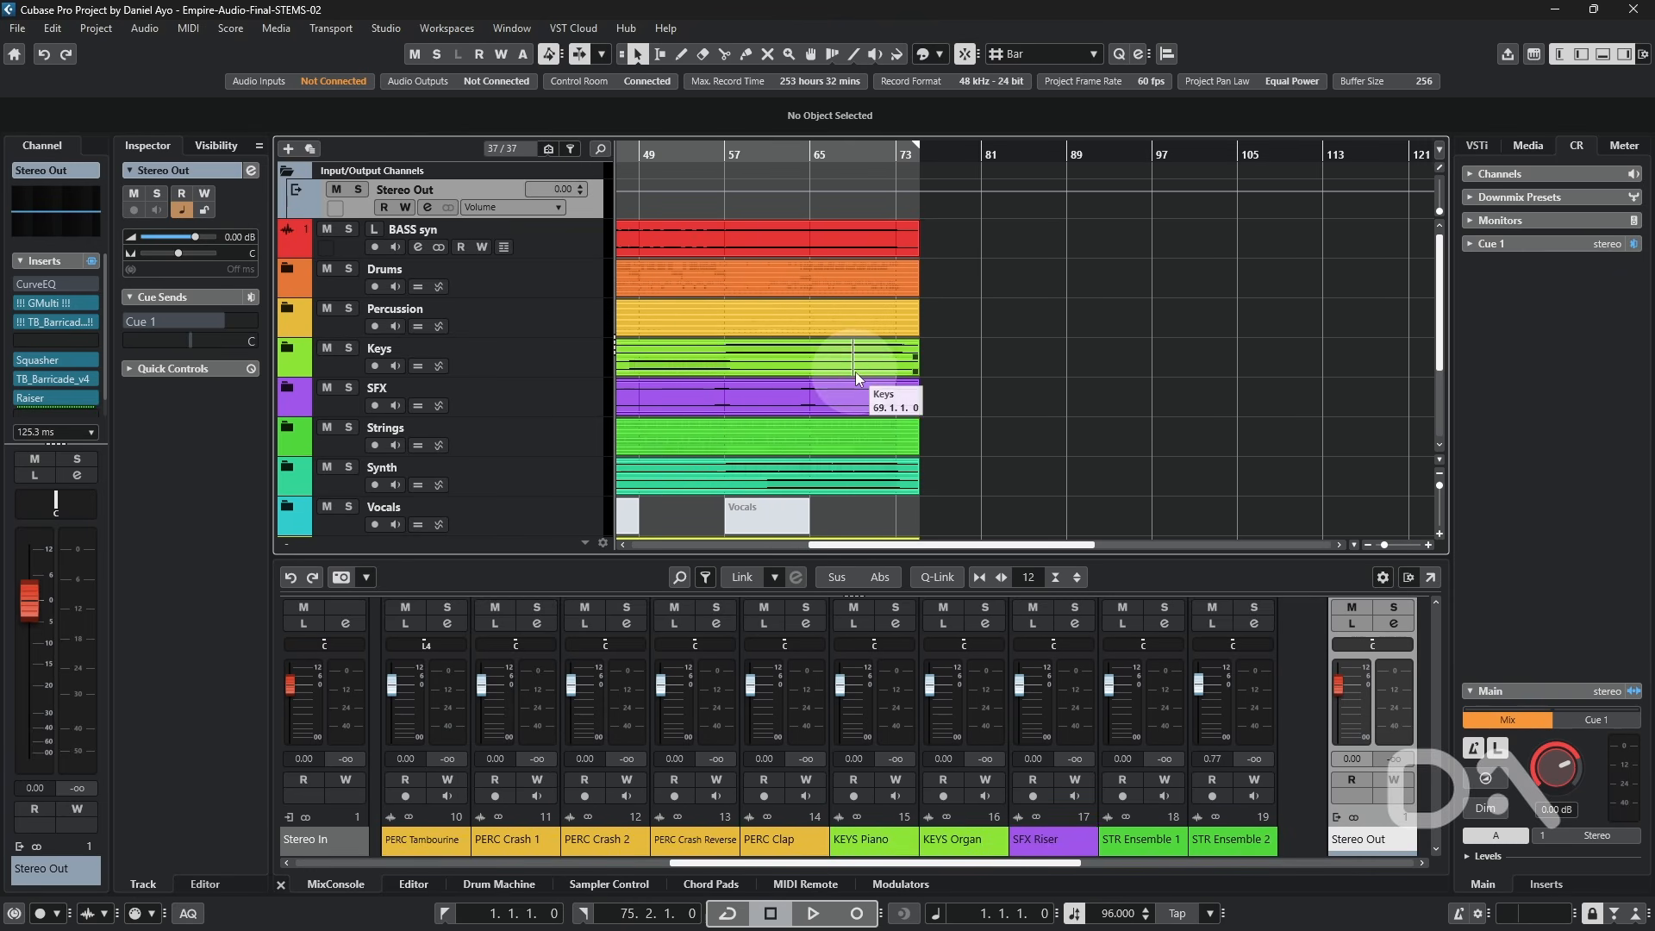
scroll(855, 370, "left", 2)
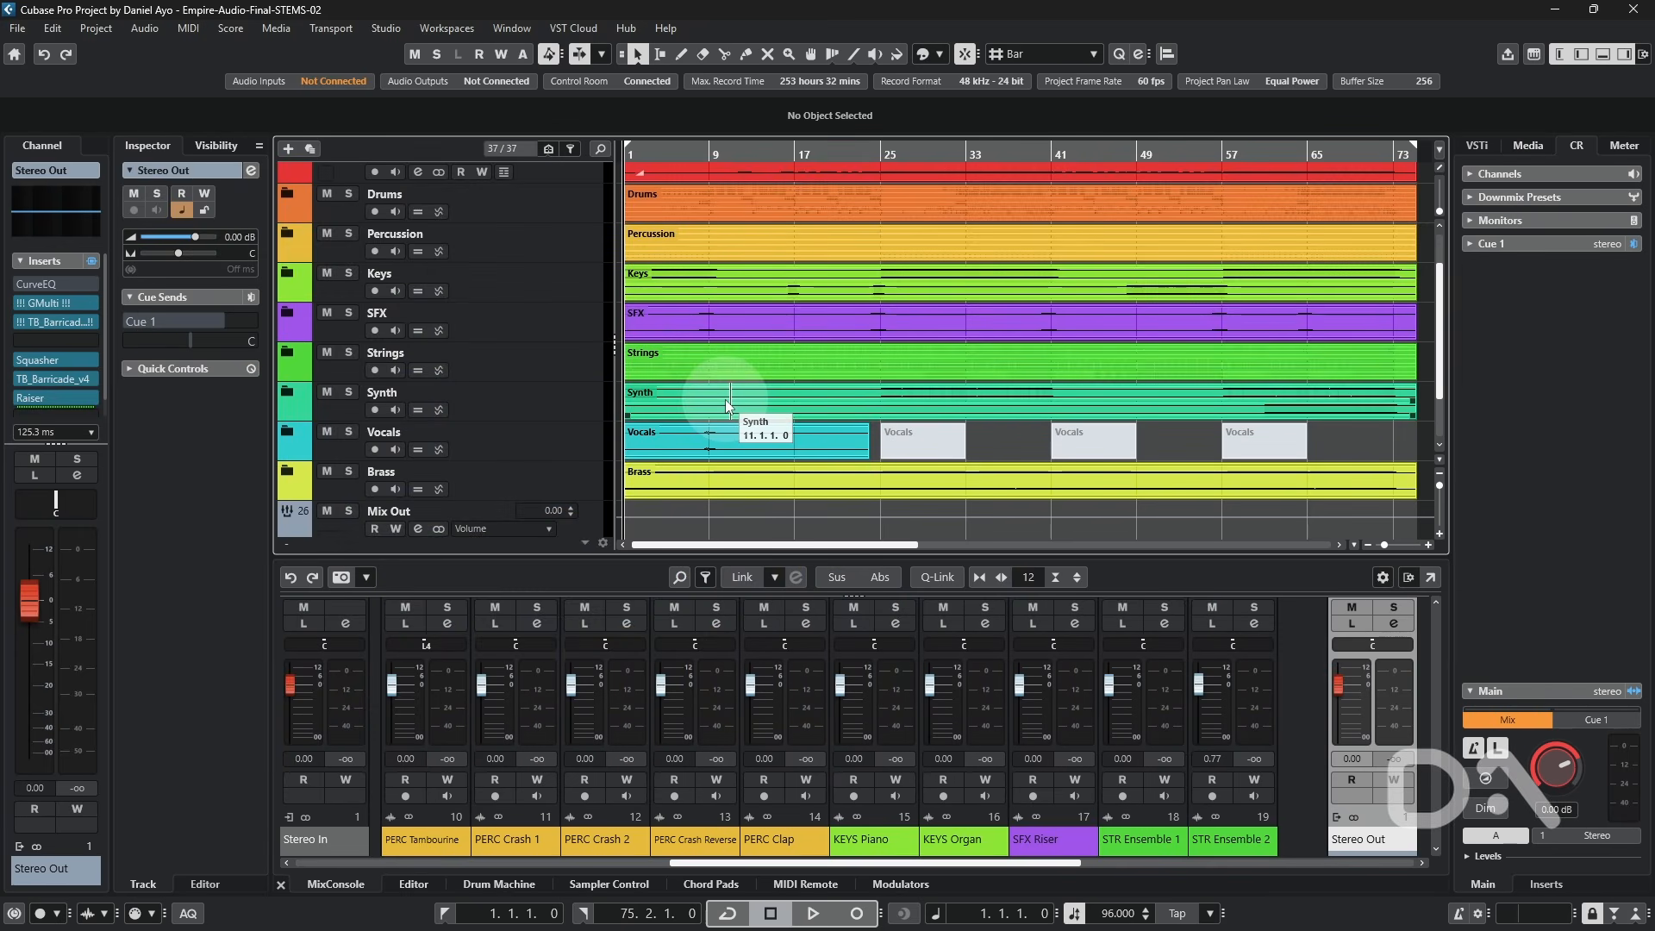
scroll(471, 318, "up", 2)
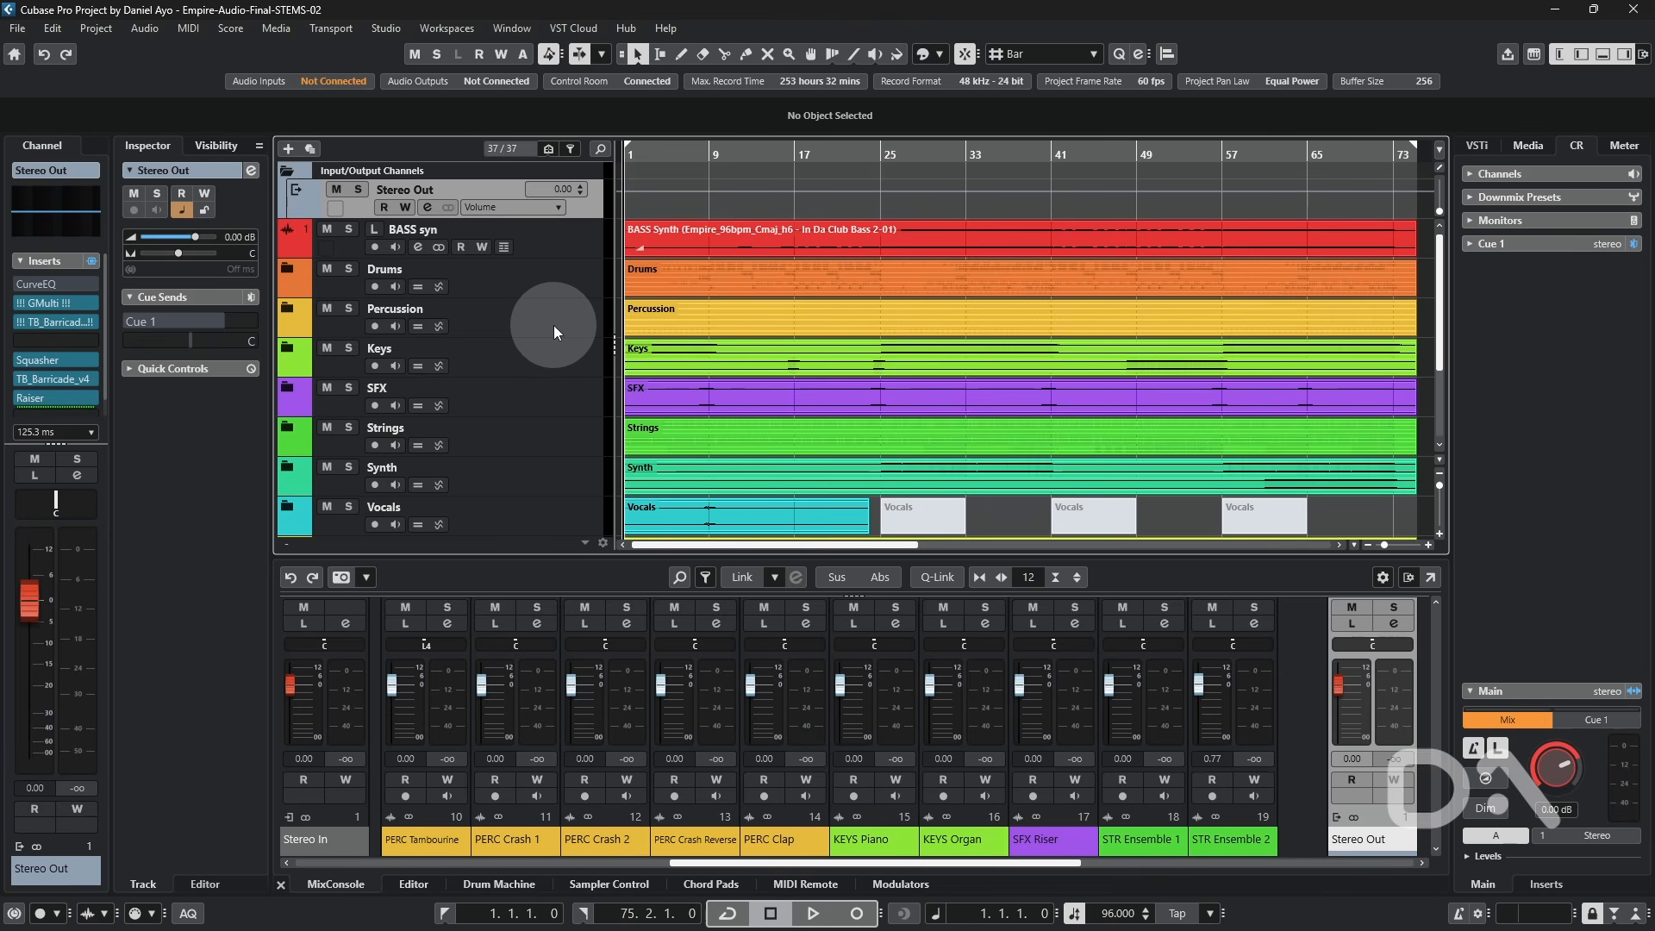
scroll(562, 364, "down", 2)
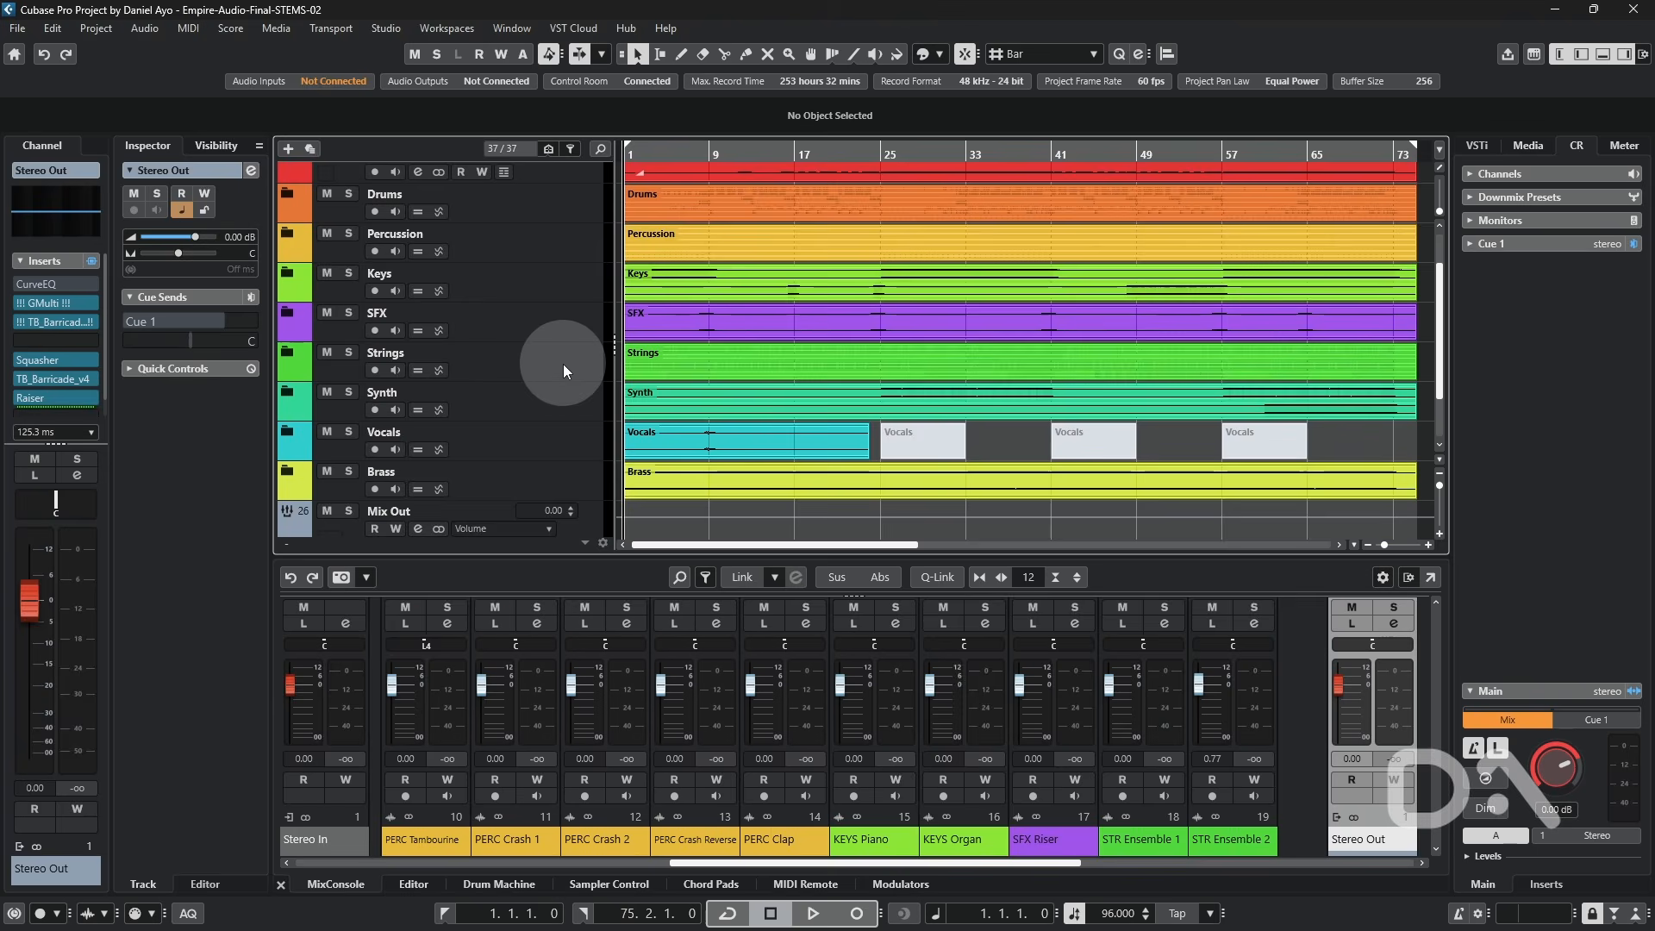
Add one stereo audio track inside the Strings folder, choosing purple as its track color.
right_click(560, 363)
mouse_move(678, 370)
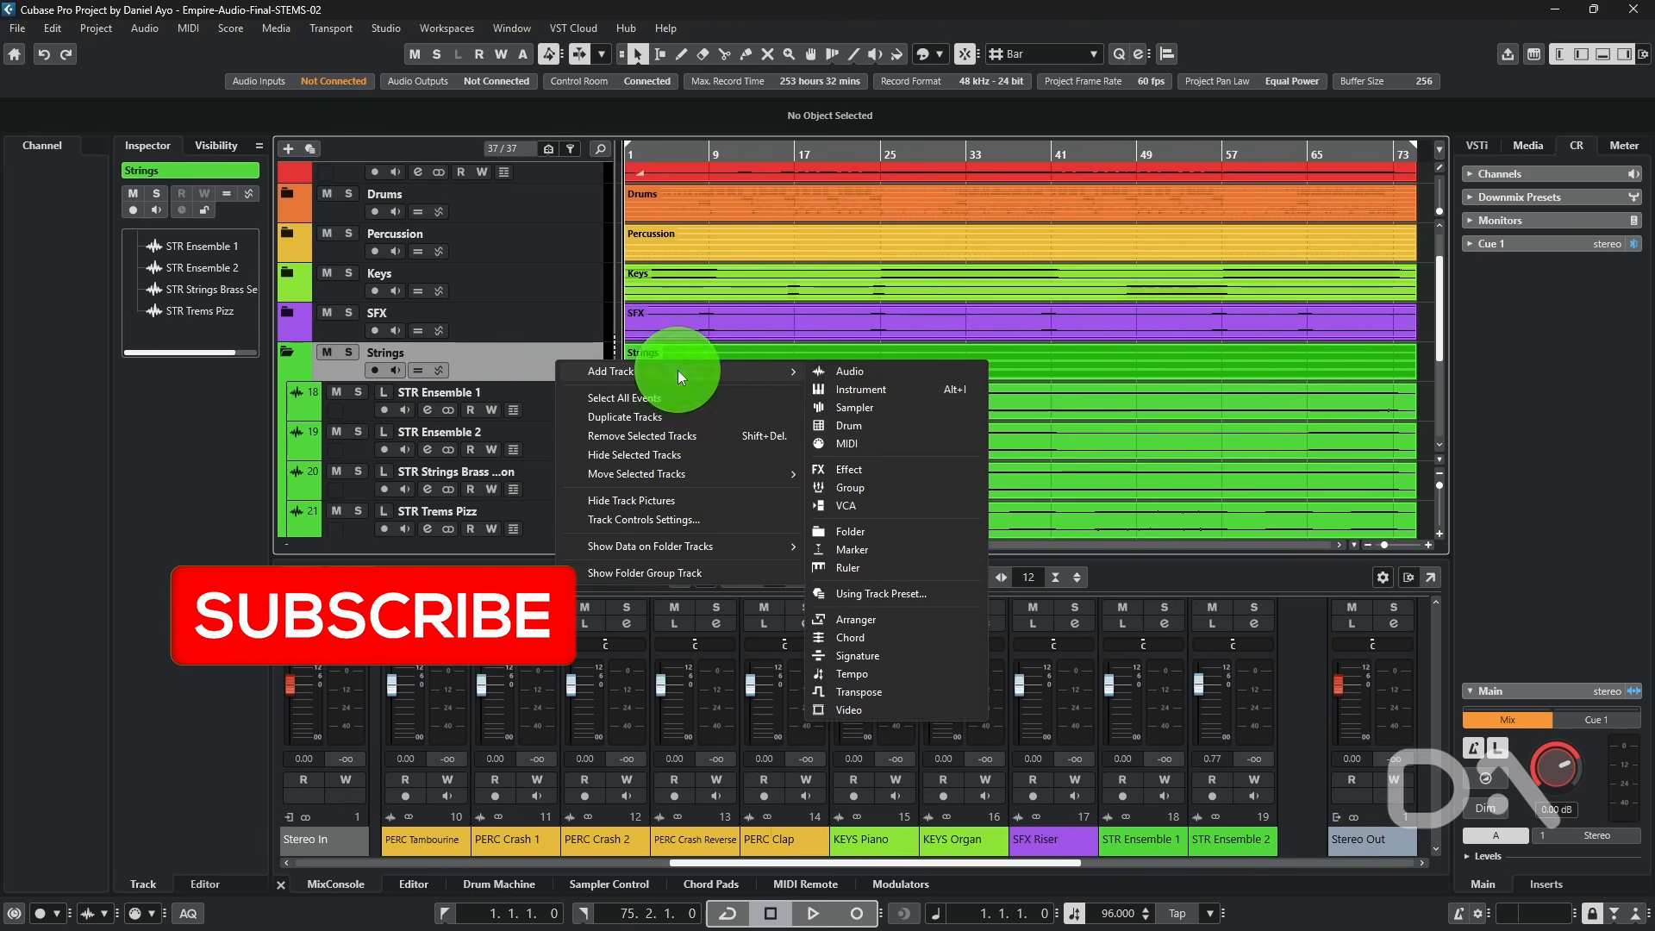
left_click(875, 374)
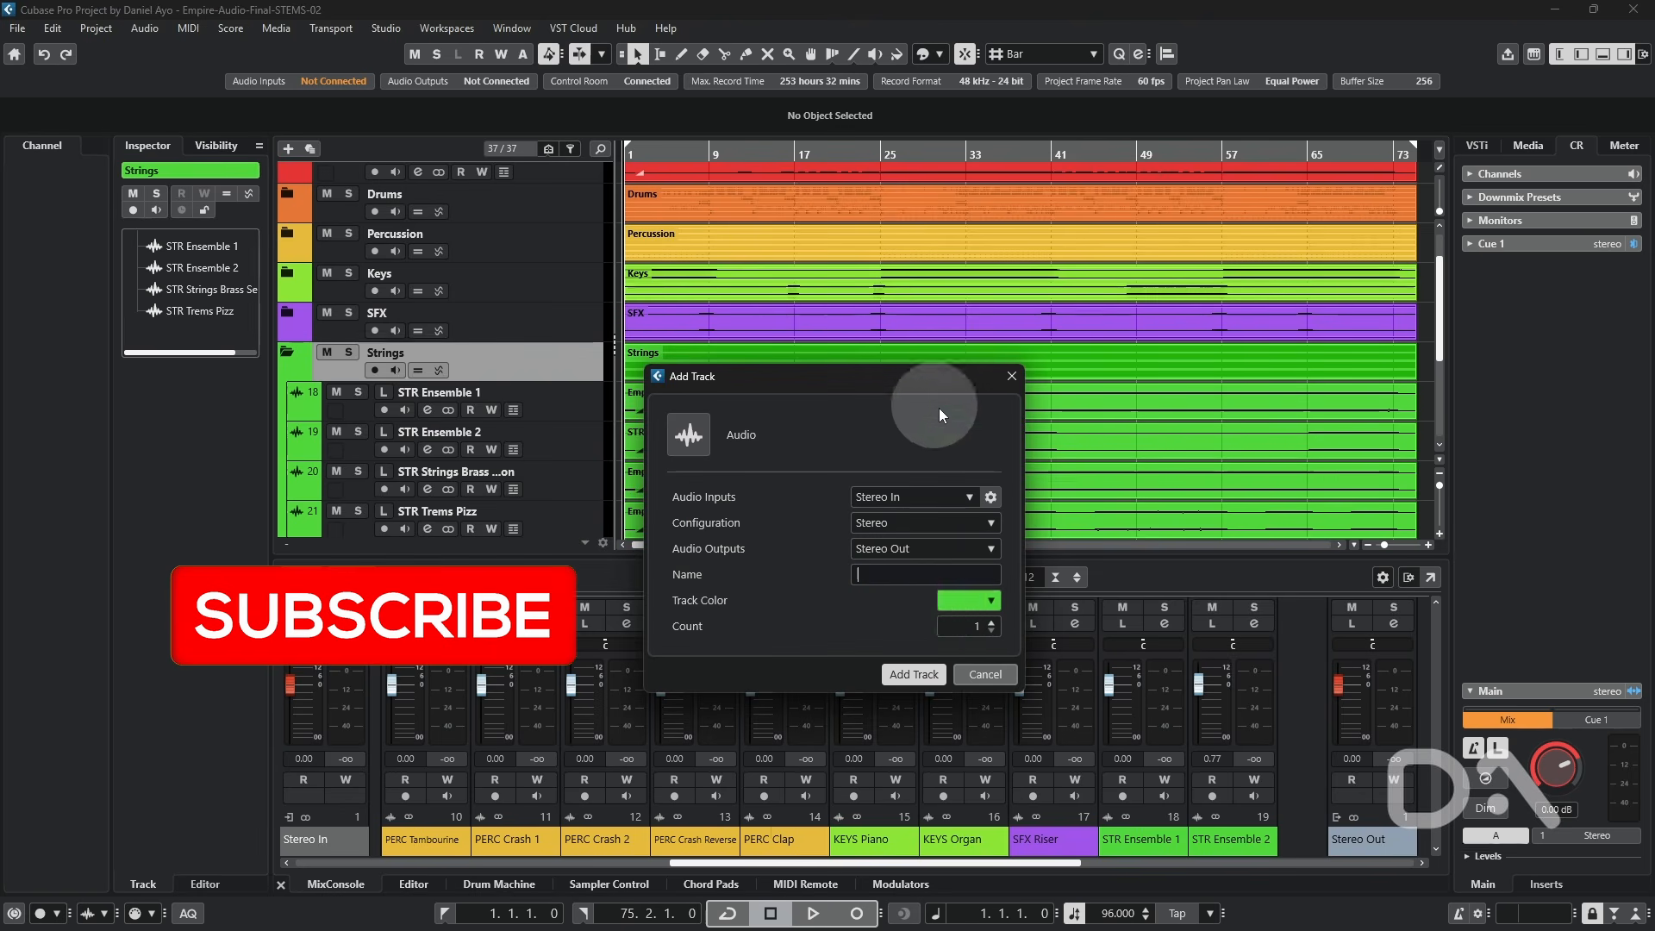
left_click(976, 600)
left_click(1134, 656)
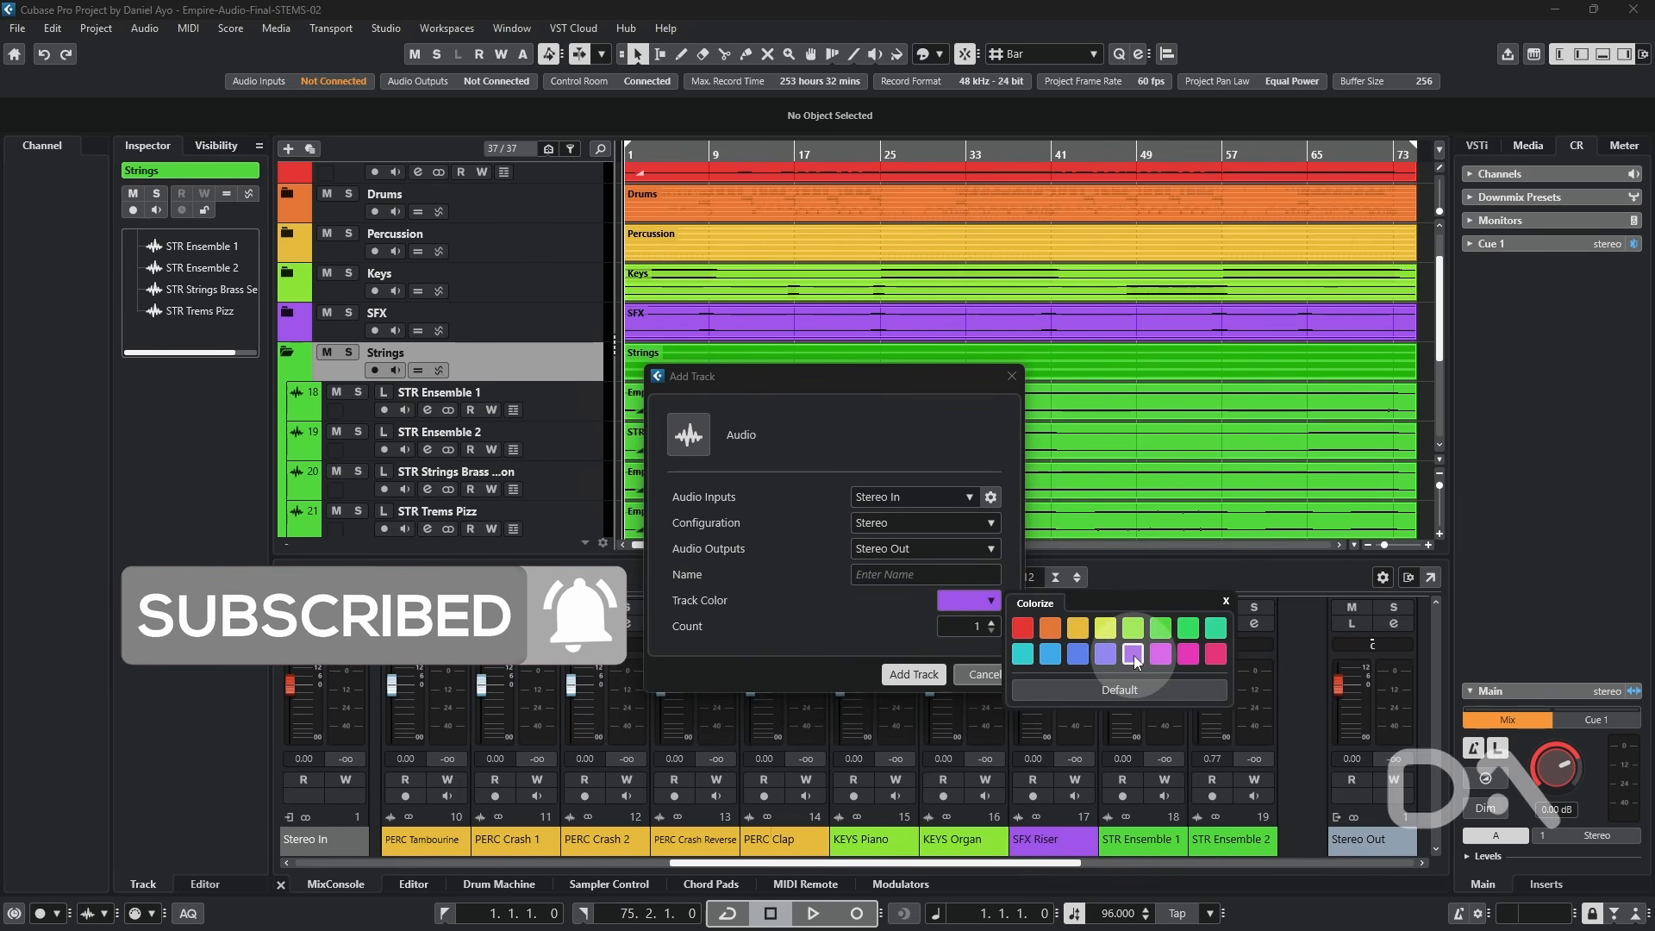
left_click(914, 675)
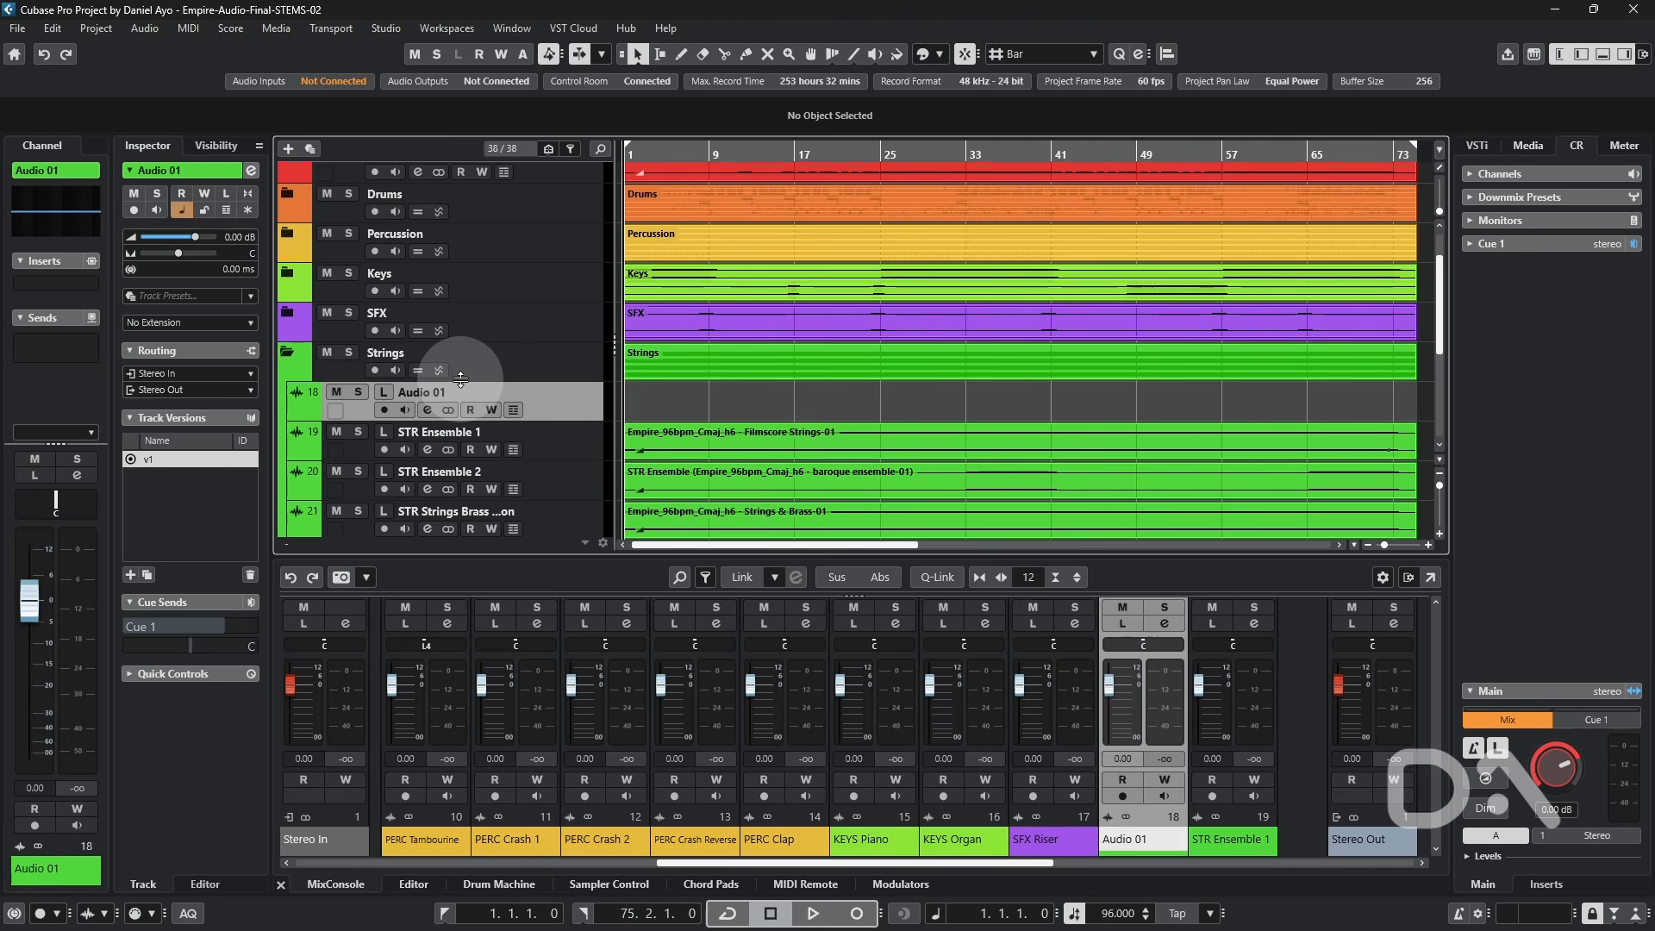
Check the options for Apply Color of Folder Track Automatically in the Event Display-Folders preferences, and cancel the dialog.
left_click(52, 27)
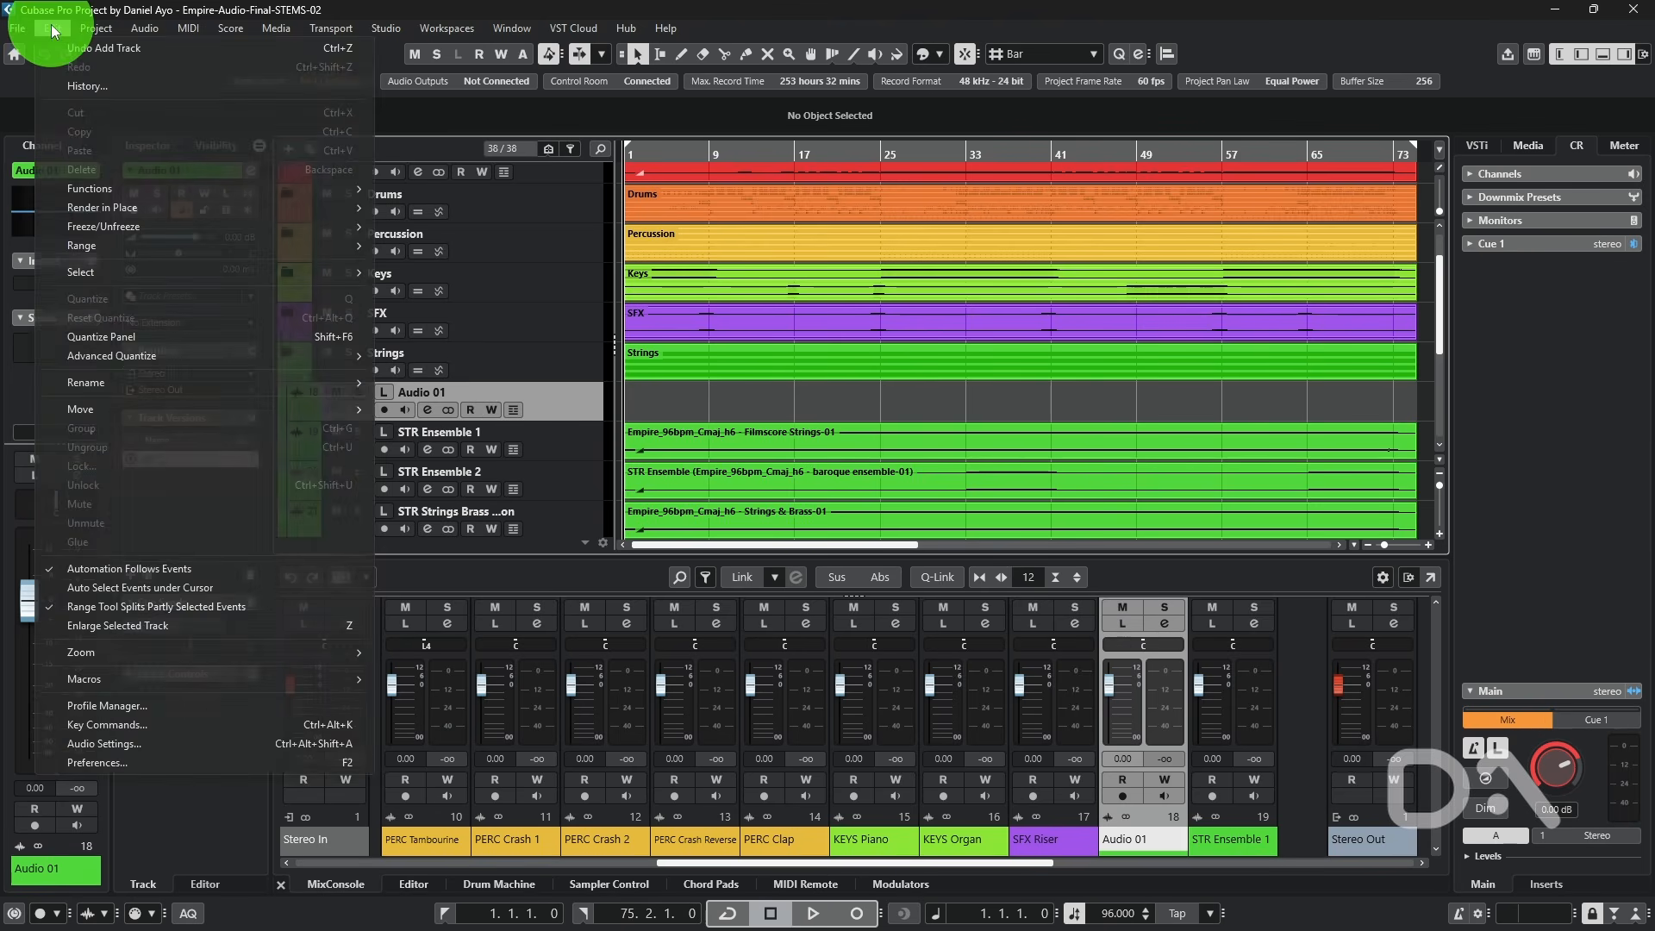
left_click(230, 763)
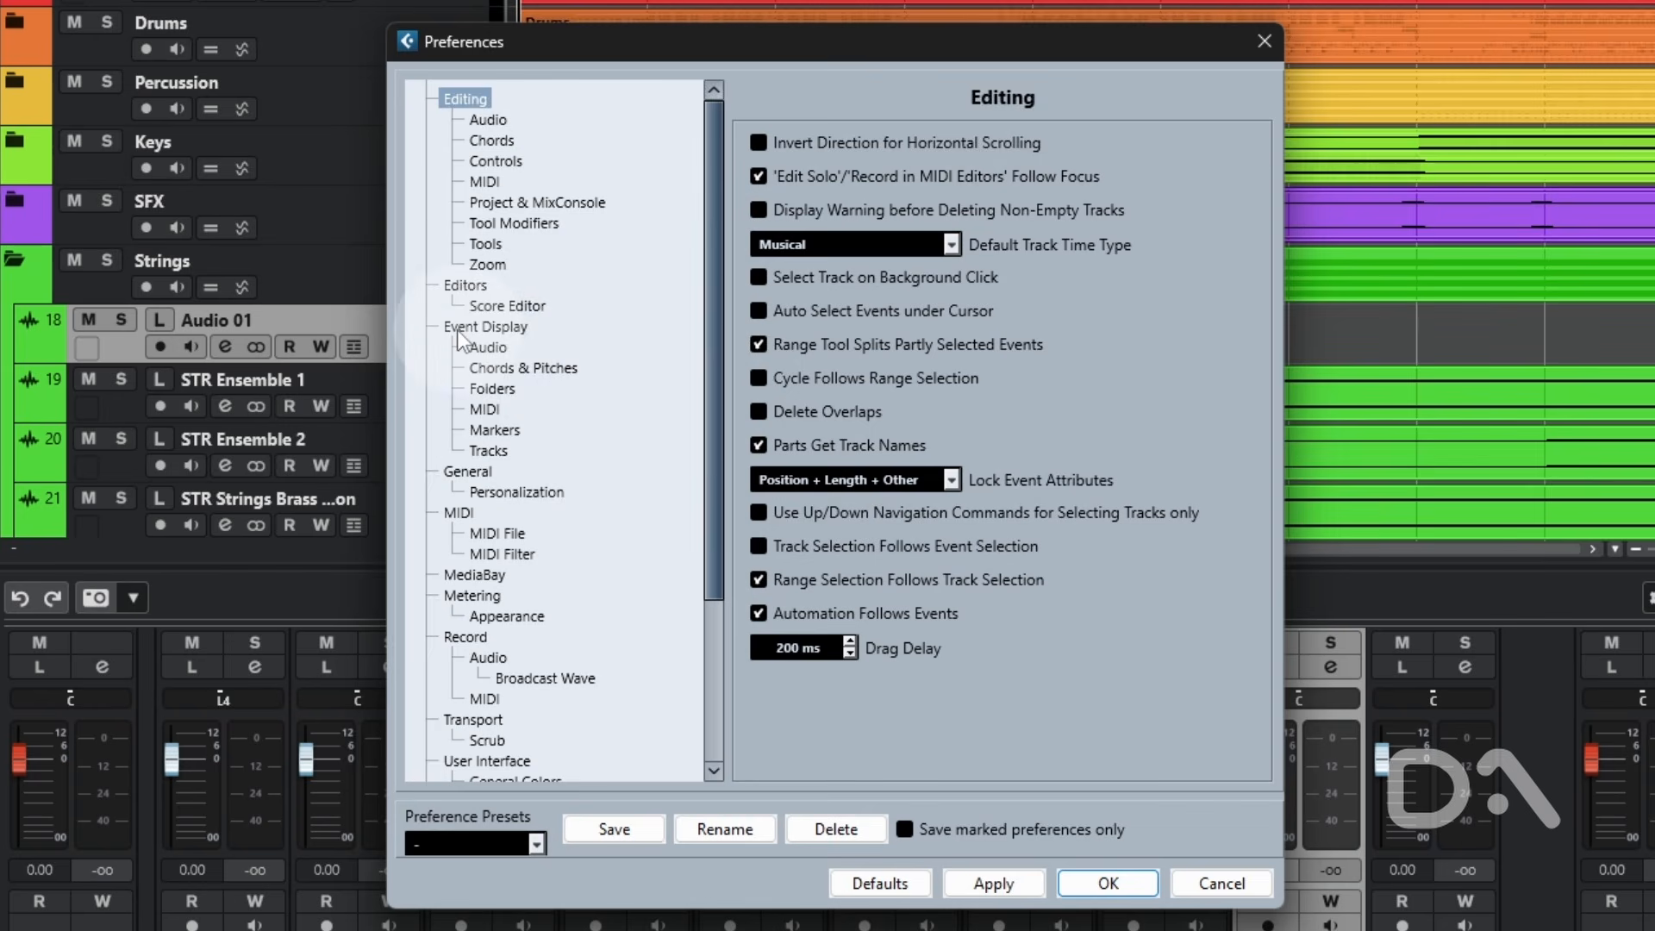
left_click(507, 390)
left_click(940, 211)
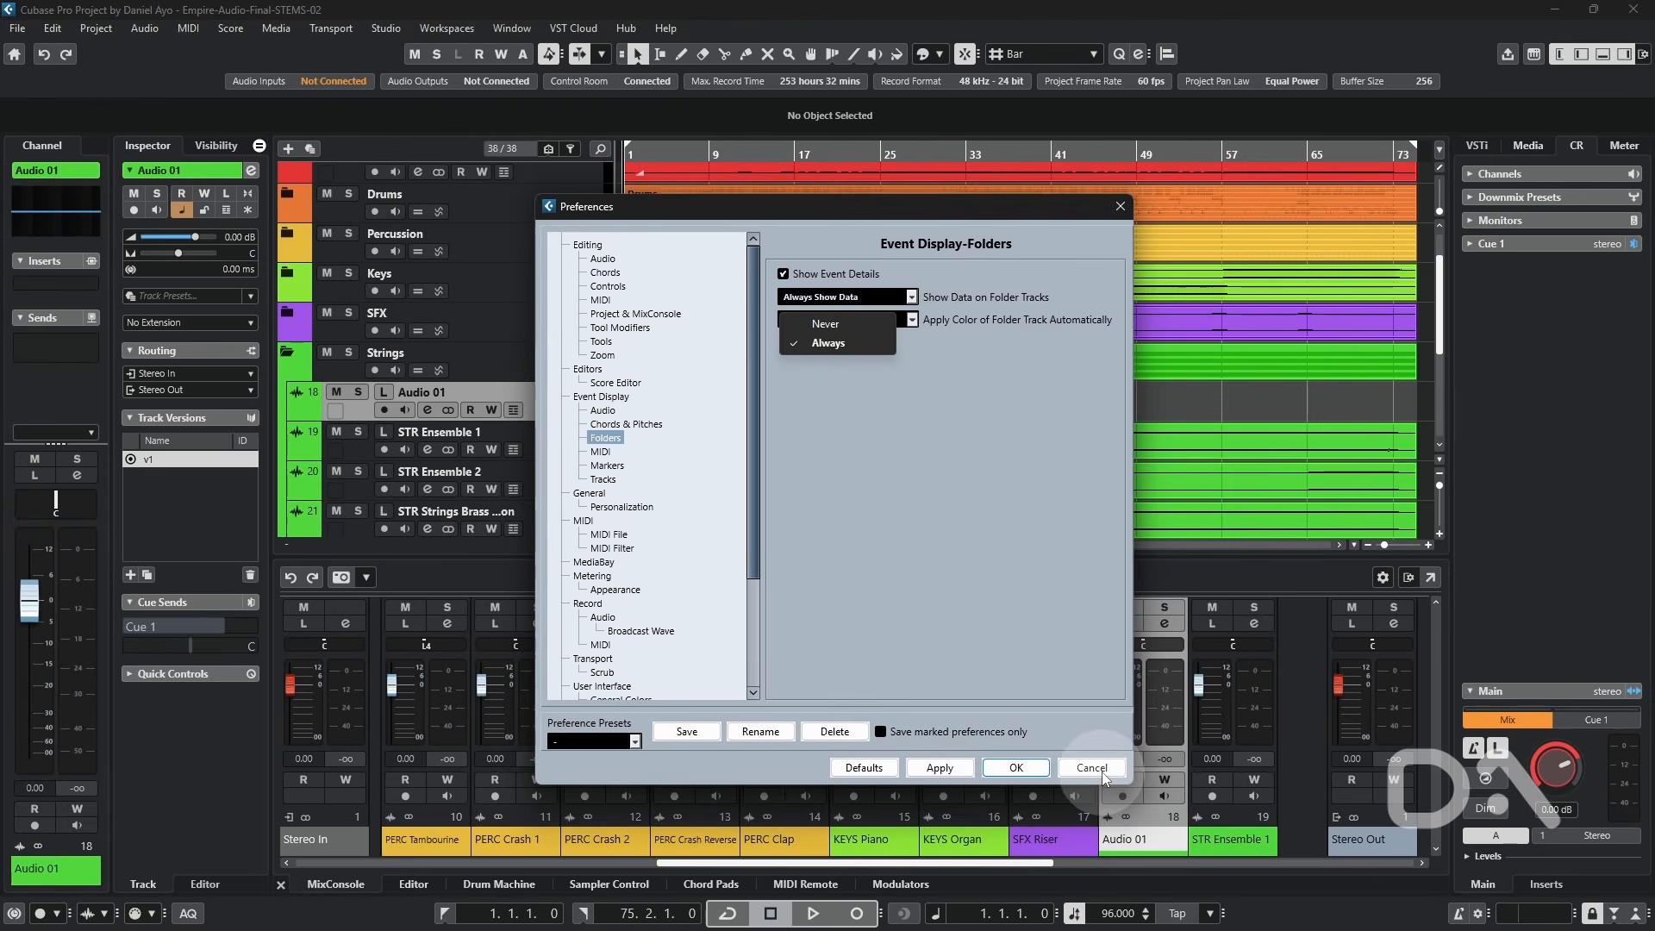
left_click(1103, 775)
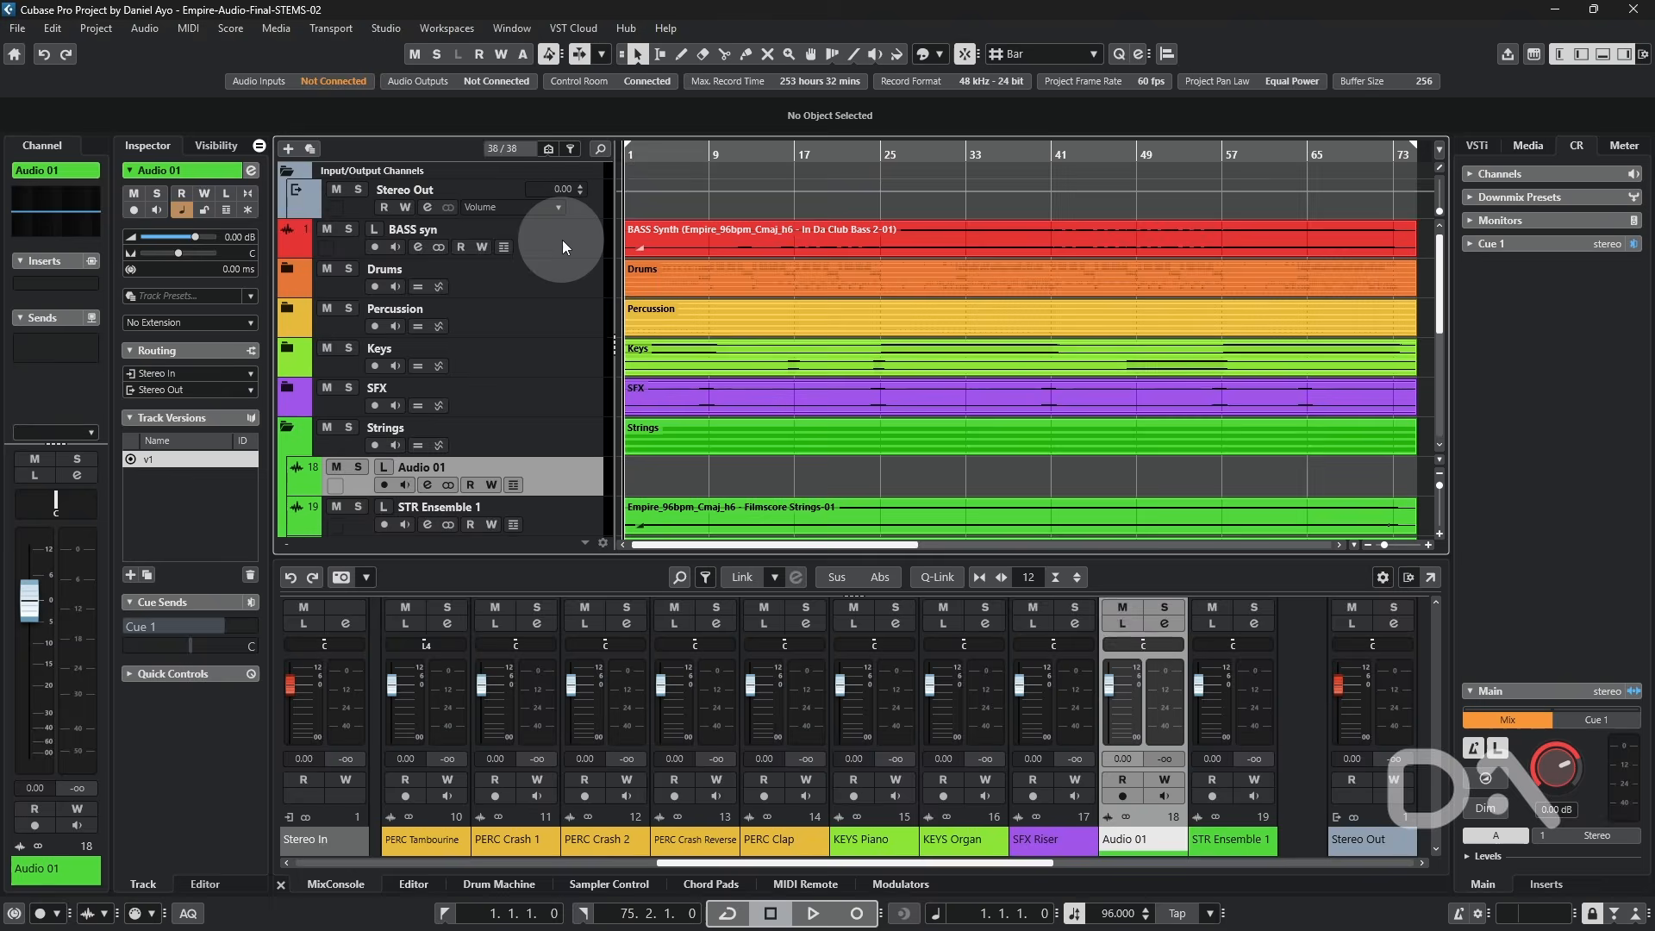
Add one folder track named "bass" below the BASS syn track and move BASS syn into it.
left_click(562, 245)
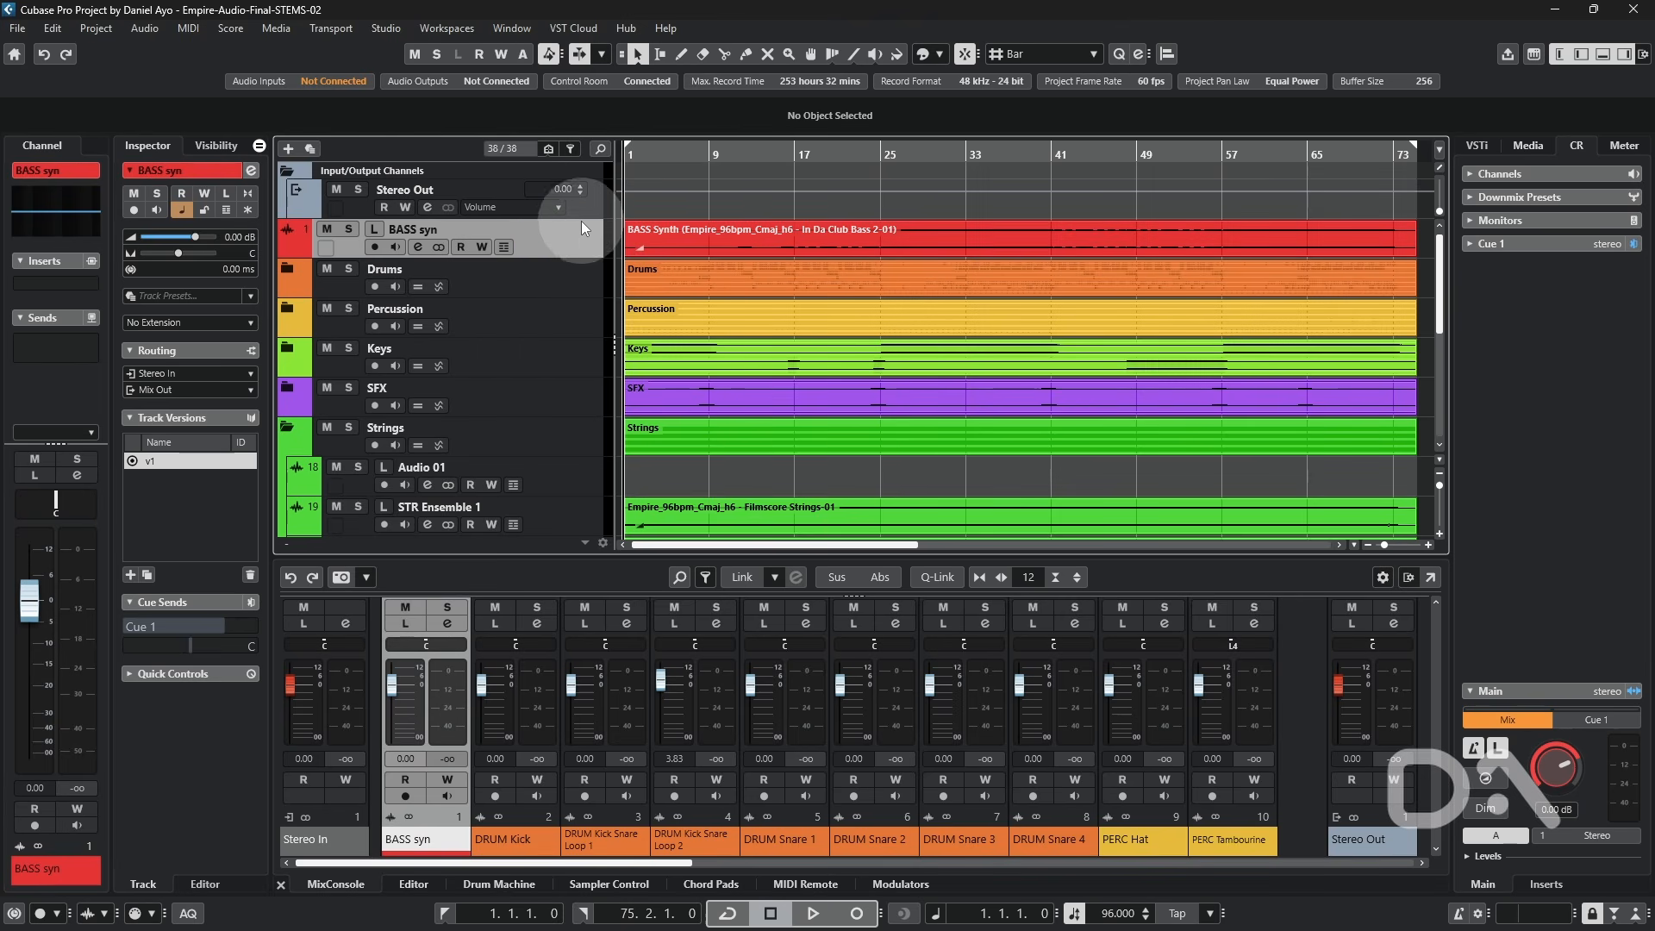
right_click(581, 225)
mouse_move(657, 238)
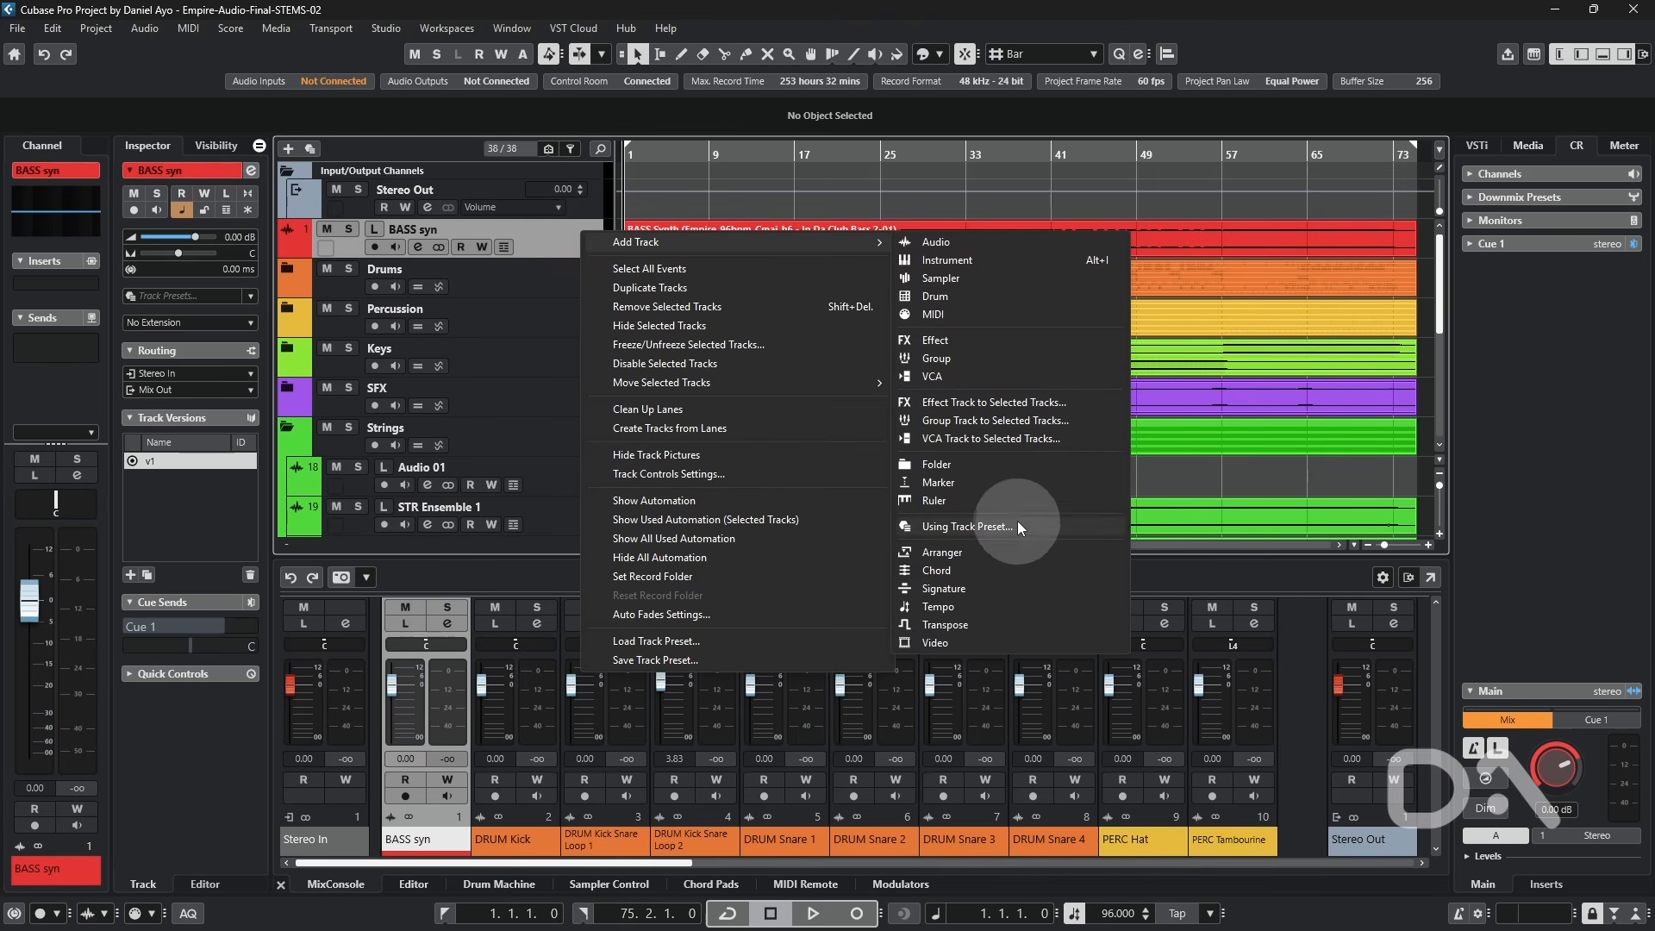
left_click(984, 466)
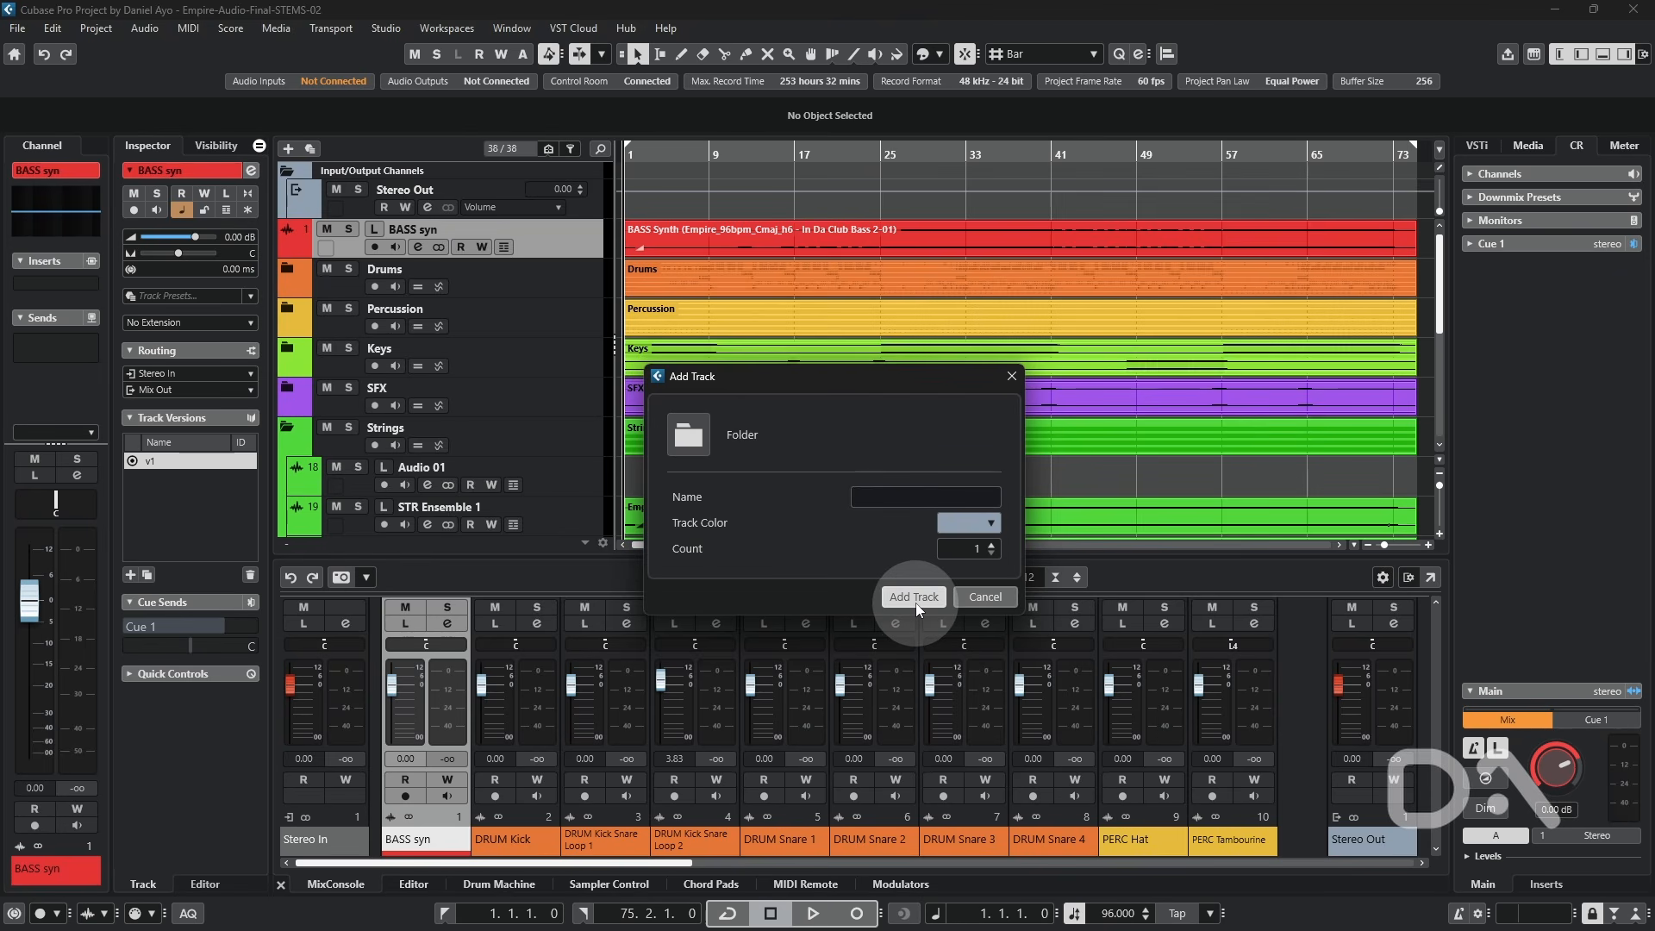
type("bass")
left_click(922, 601)
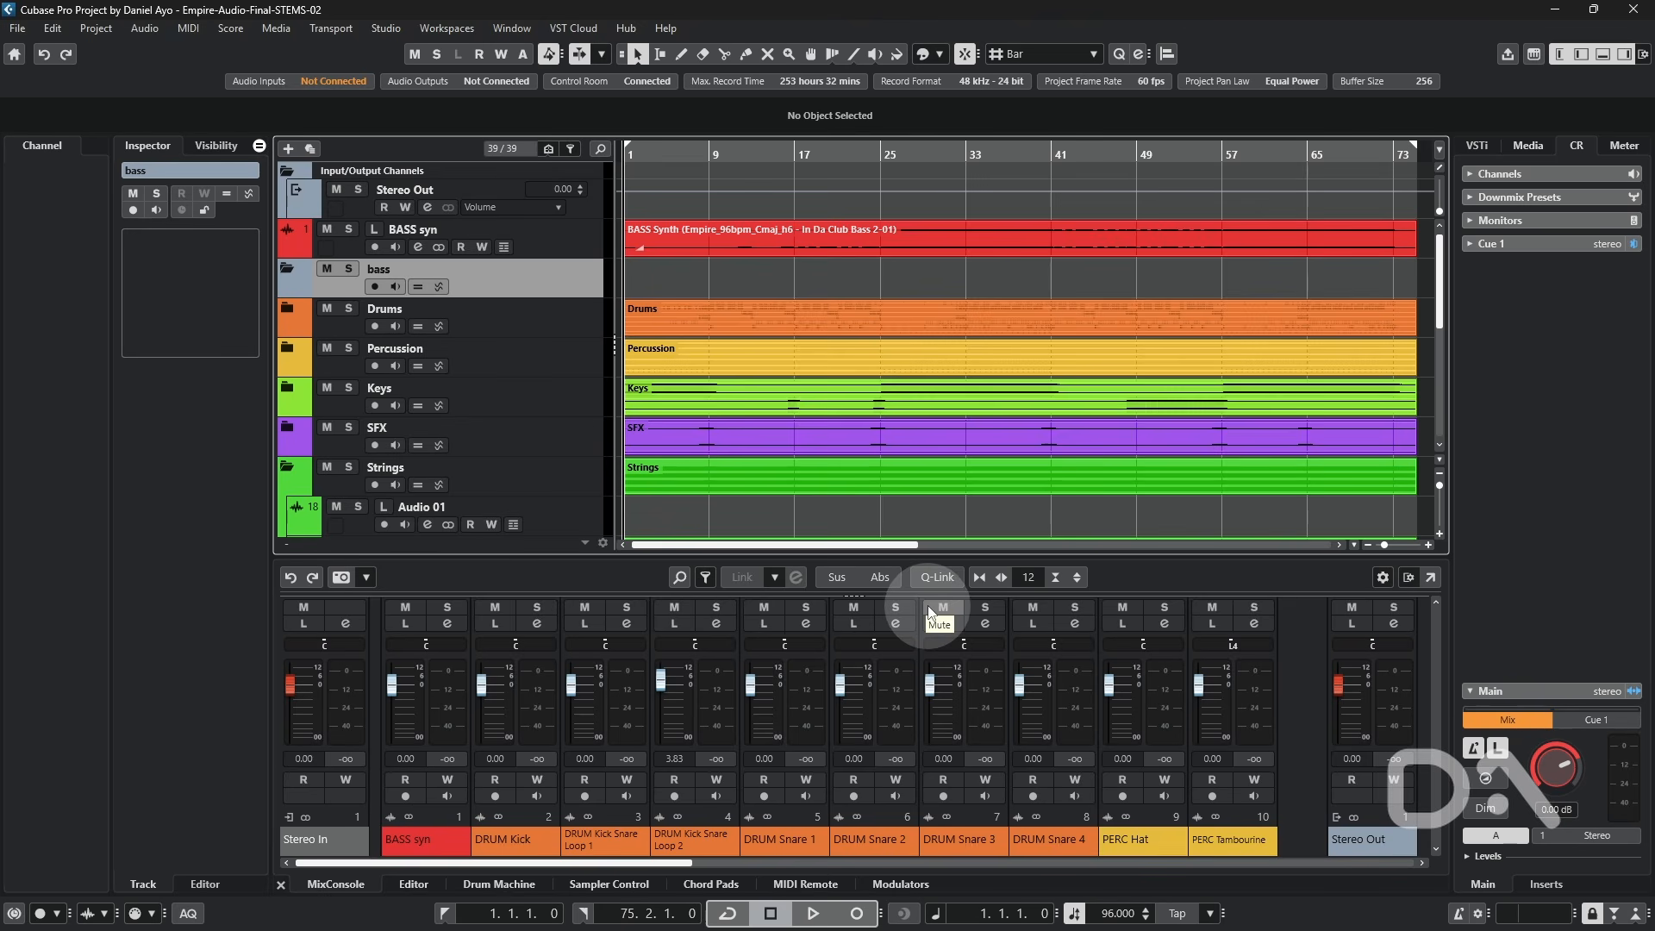
left_click_drag(571, 237, 549, 282)
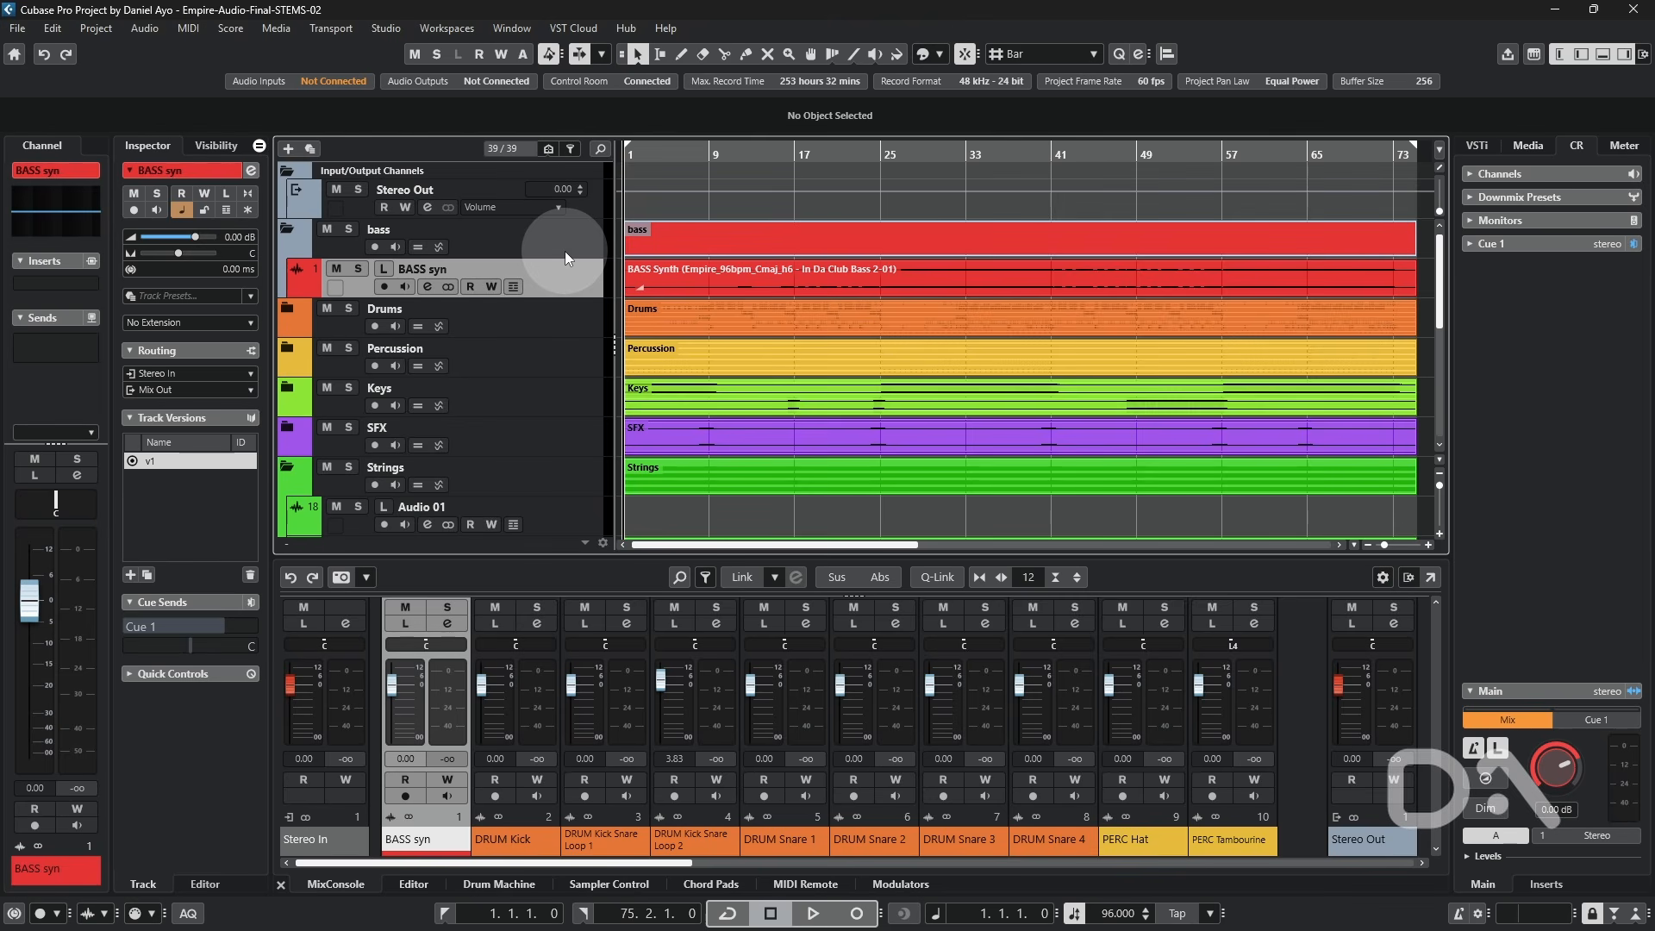
Color the bass folder track green, and recolor it red to match its bass event.
left_click(564, 251)
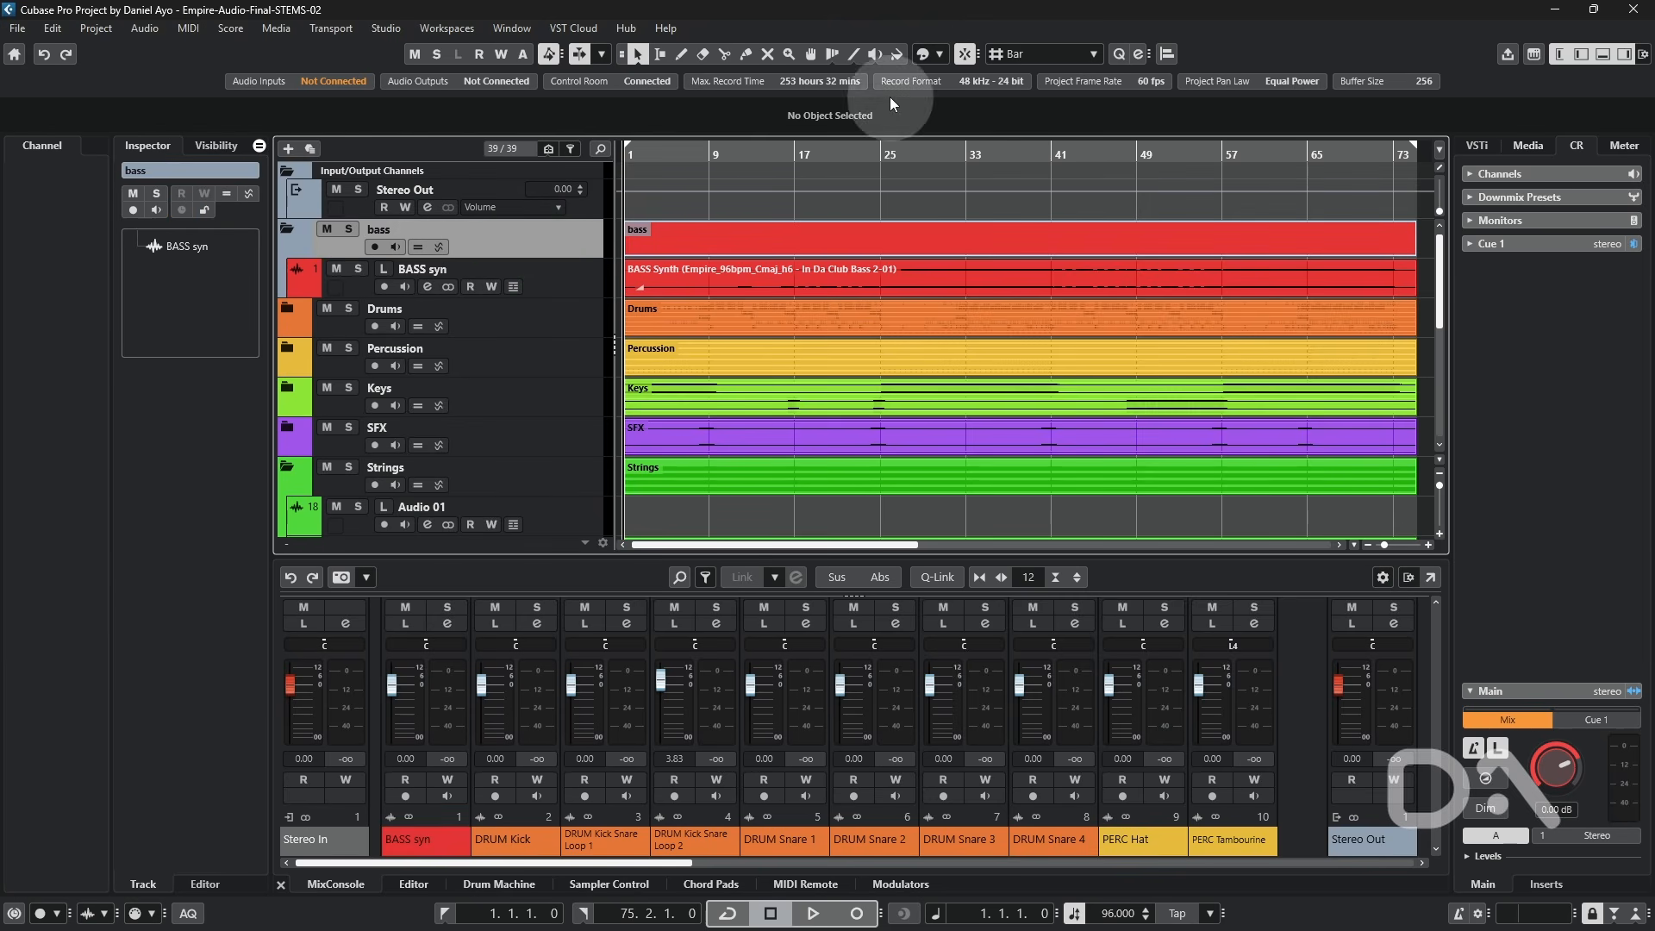
left_click(938, 55)
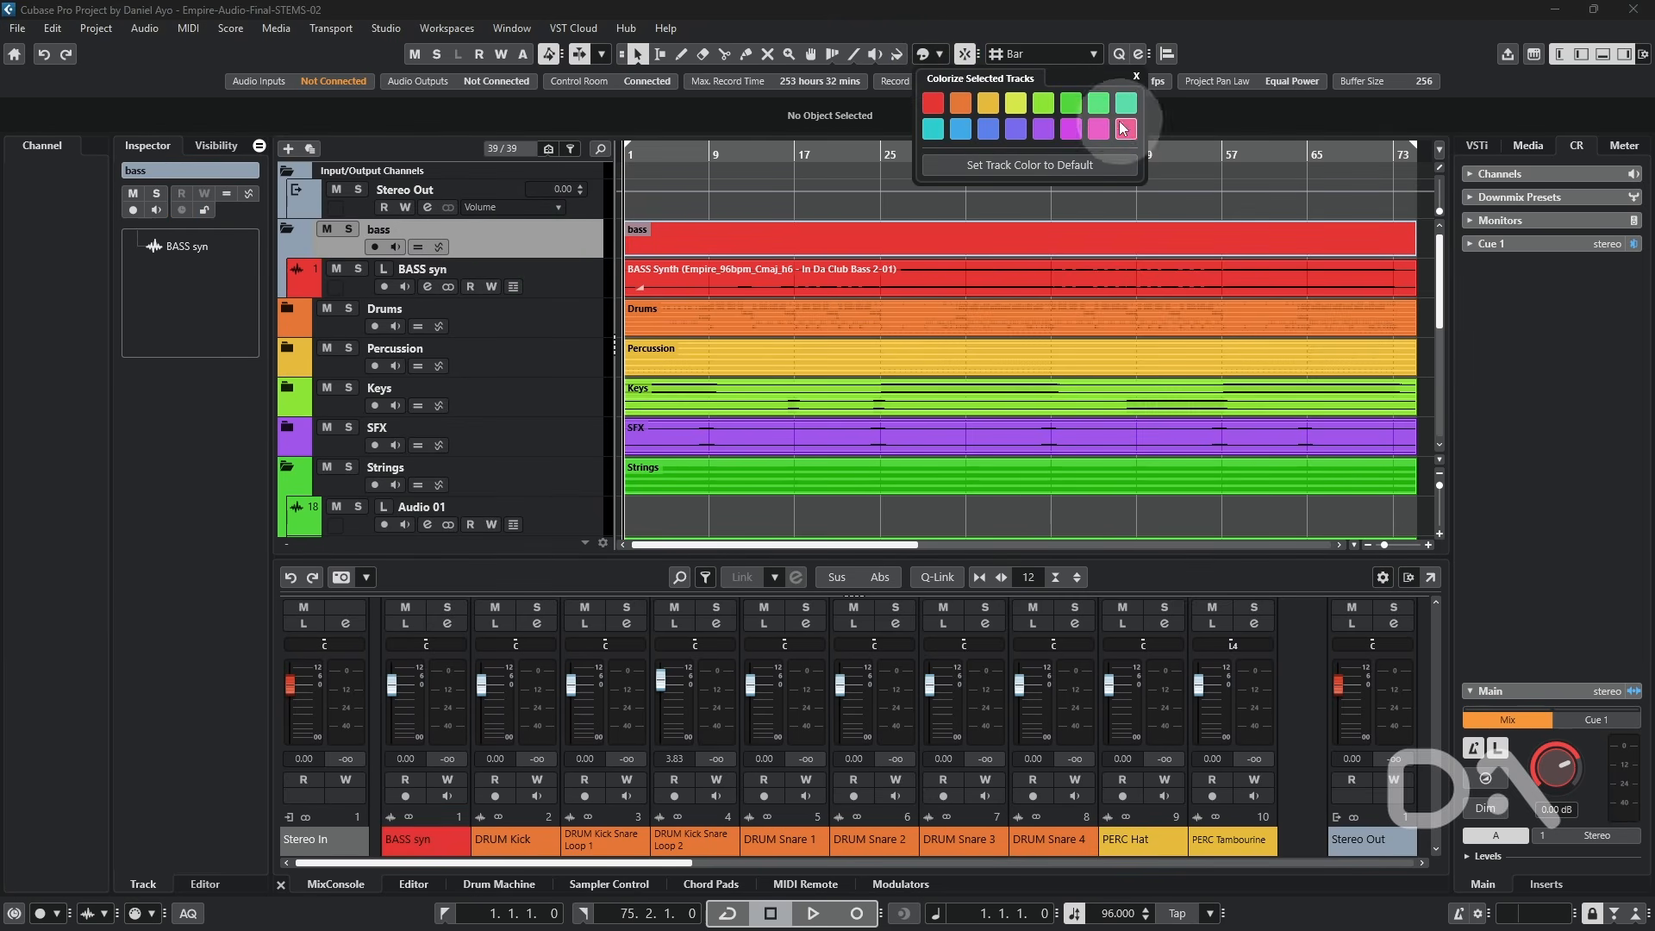
left_click(1073, 108)
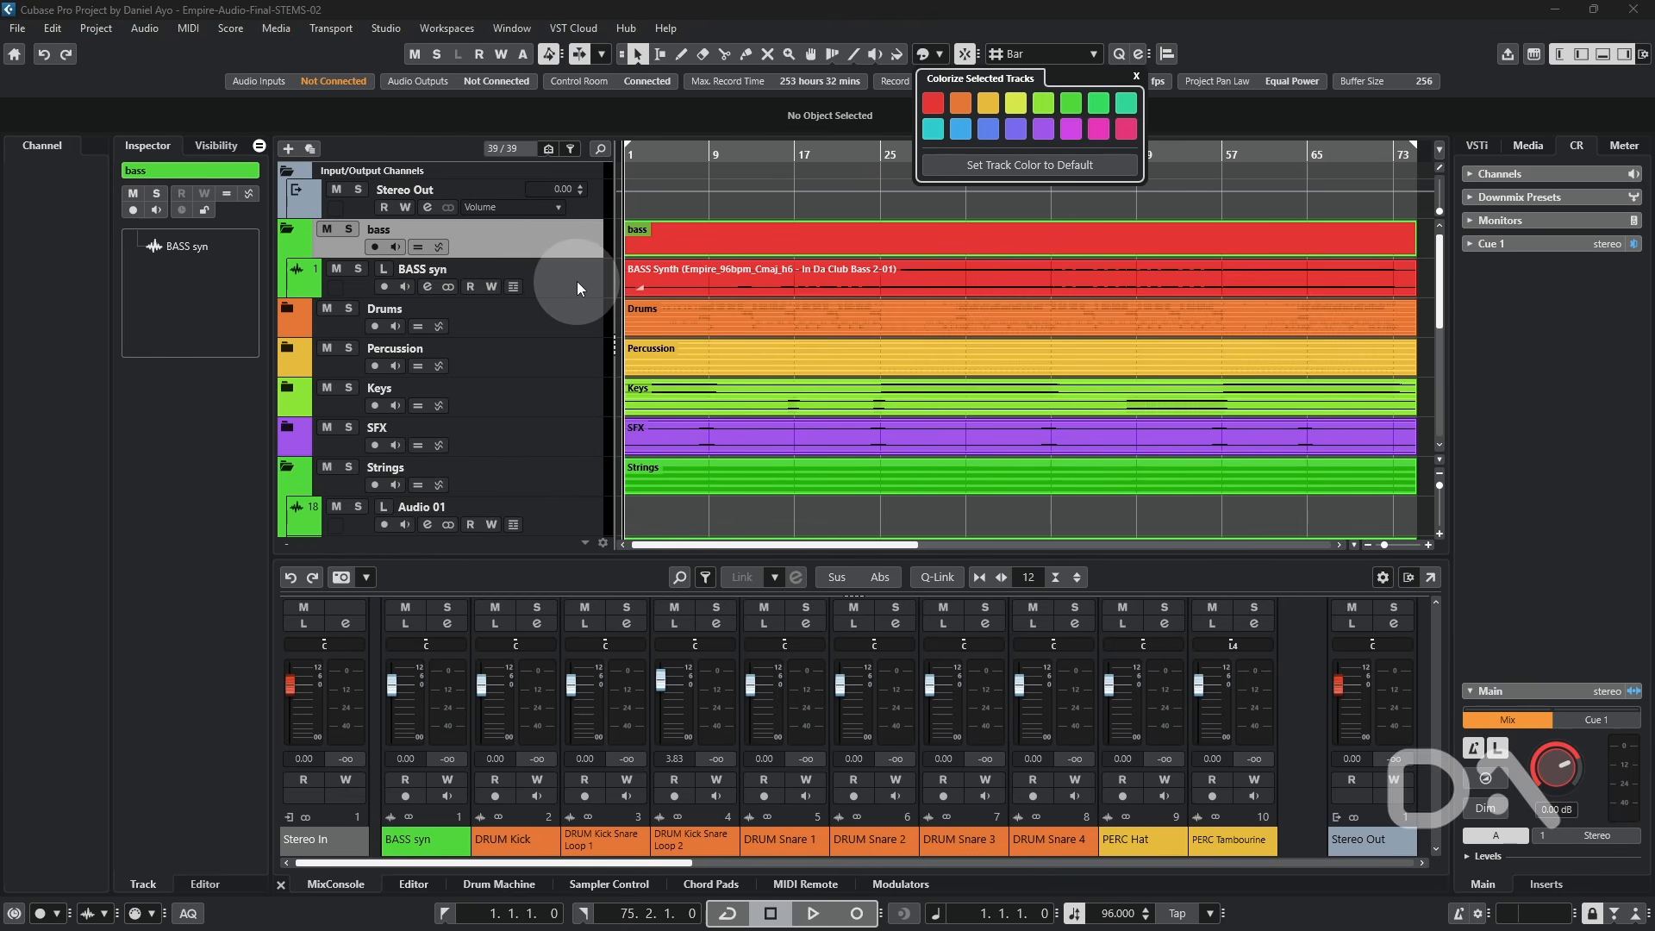
key("alt+apostrophe")
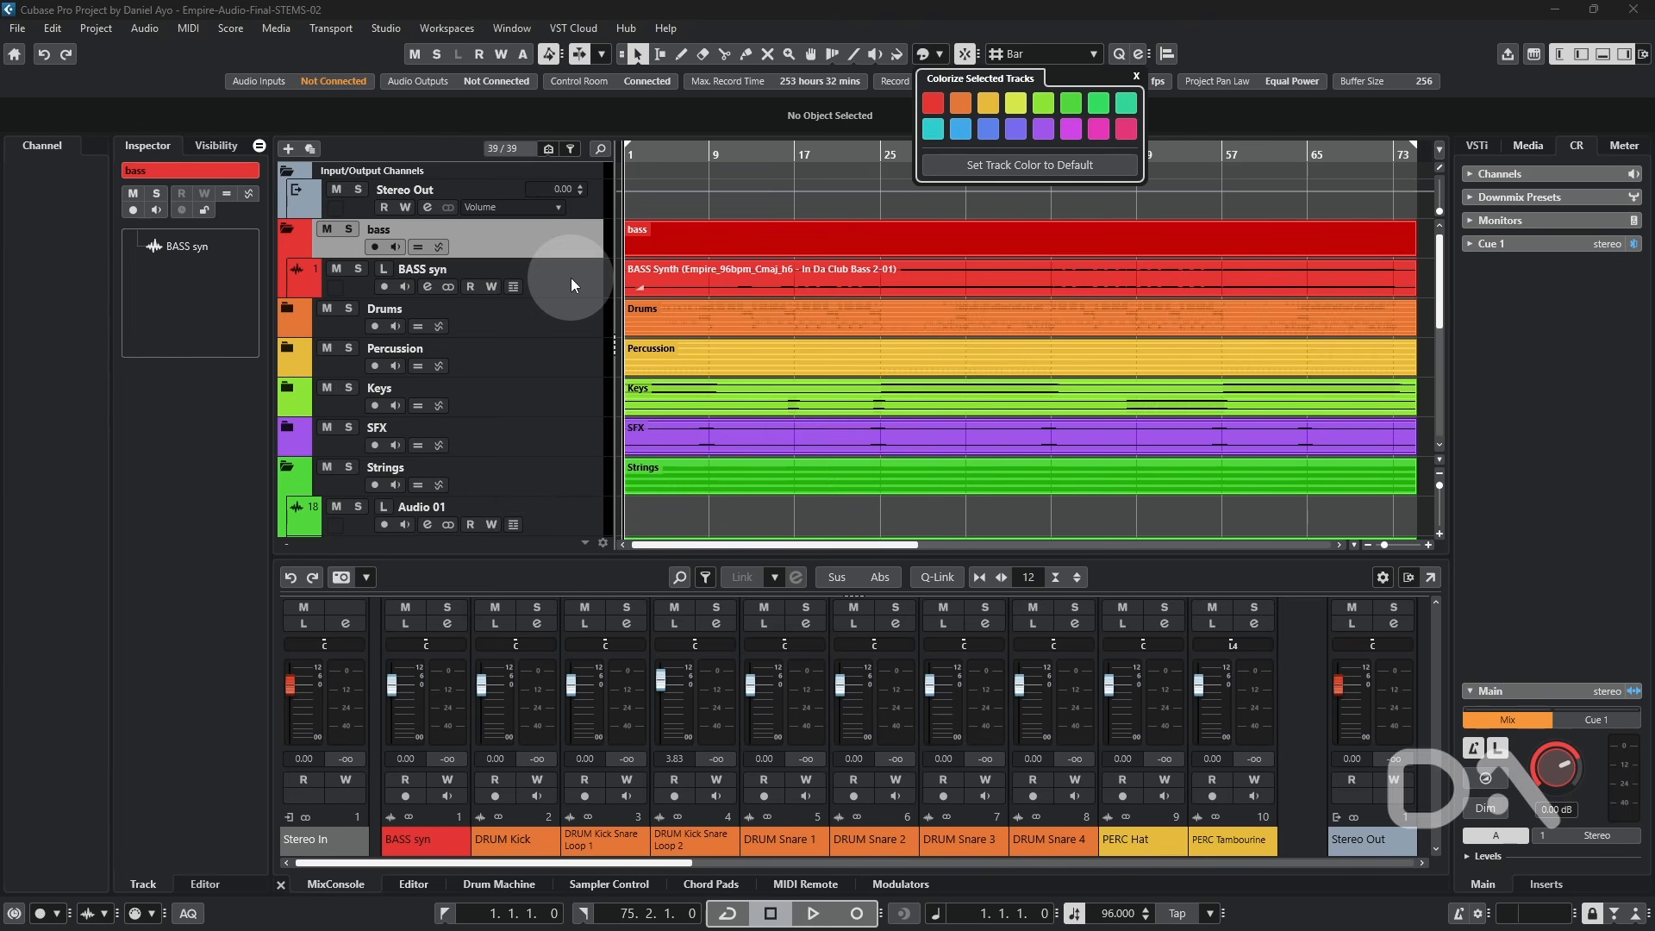
Load the Distortion effect into the first insert slot of the BASS syn track.
left_click(587, 285)
left_click(300, 288)
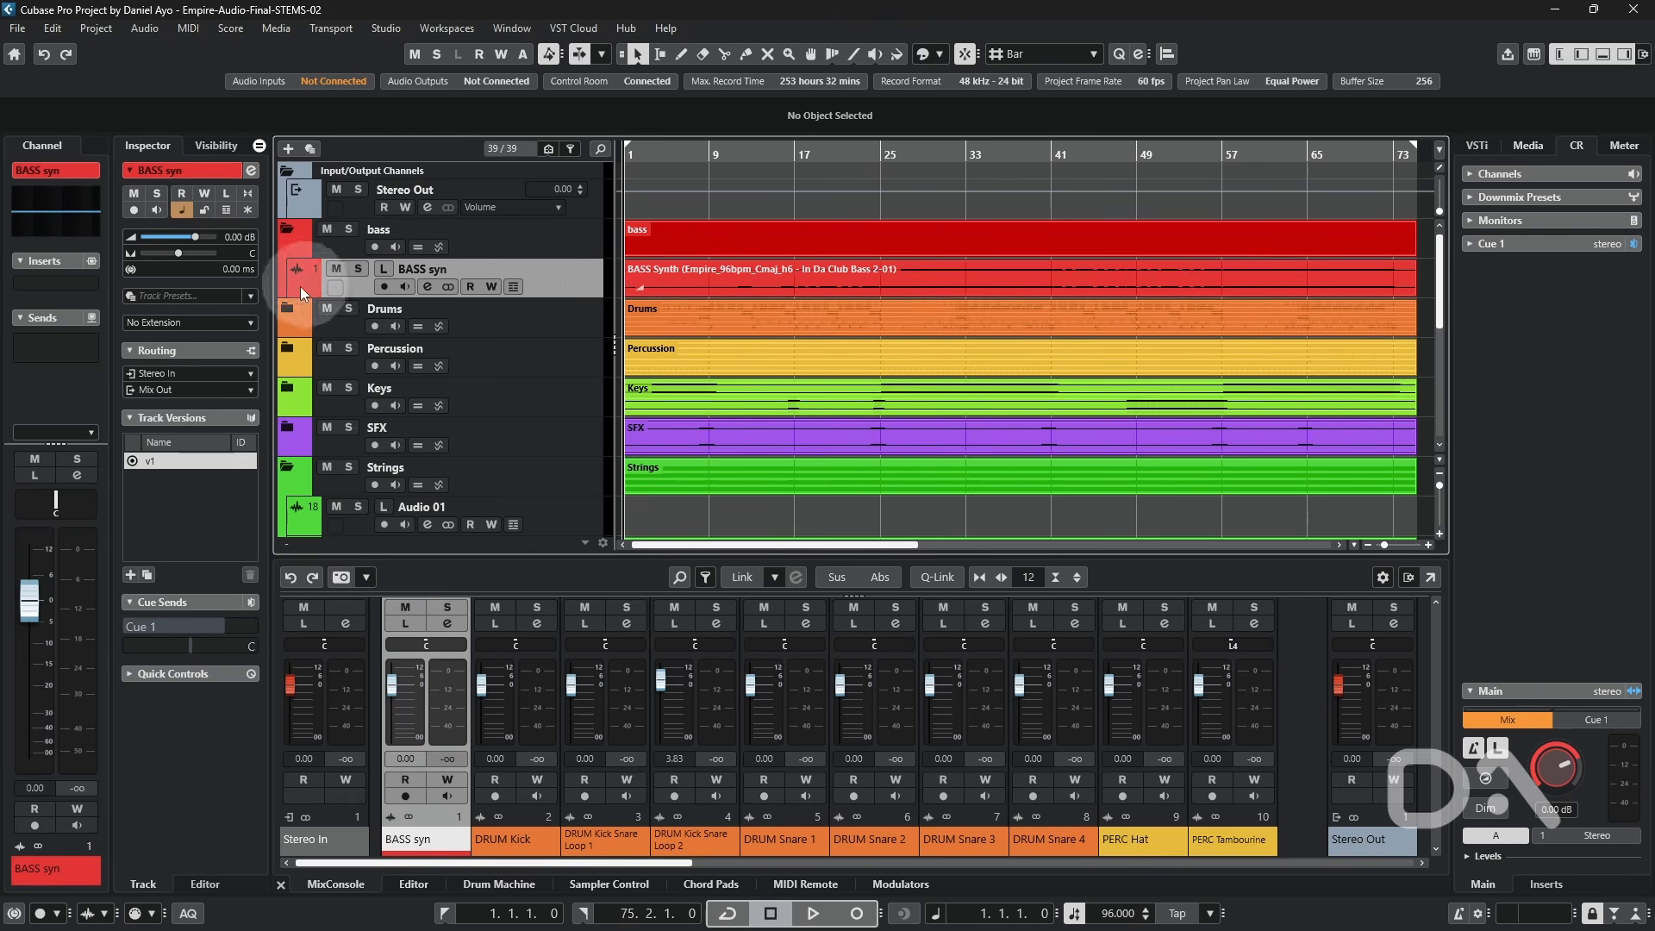
left_click(77, 282)
left_click(49, 394)
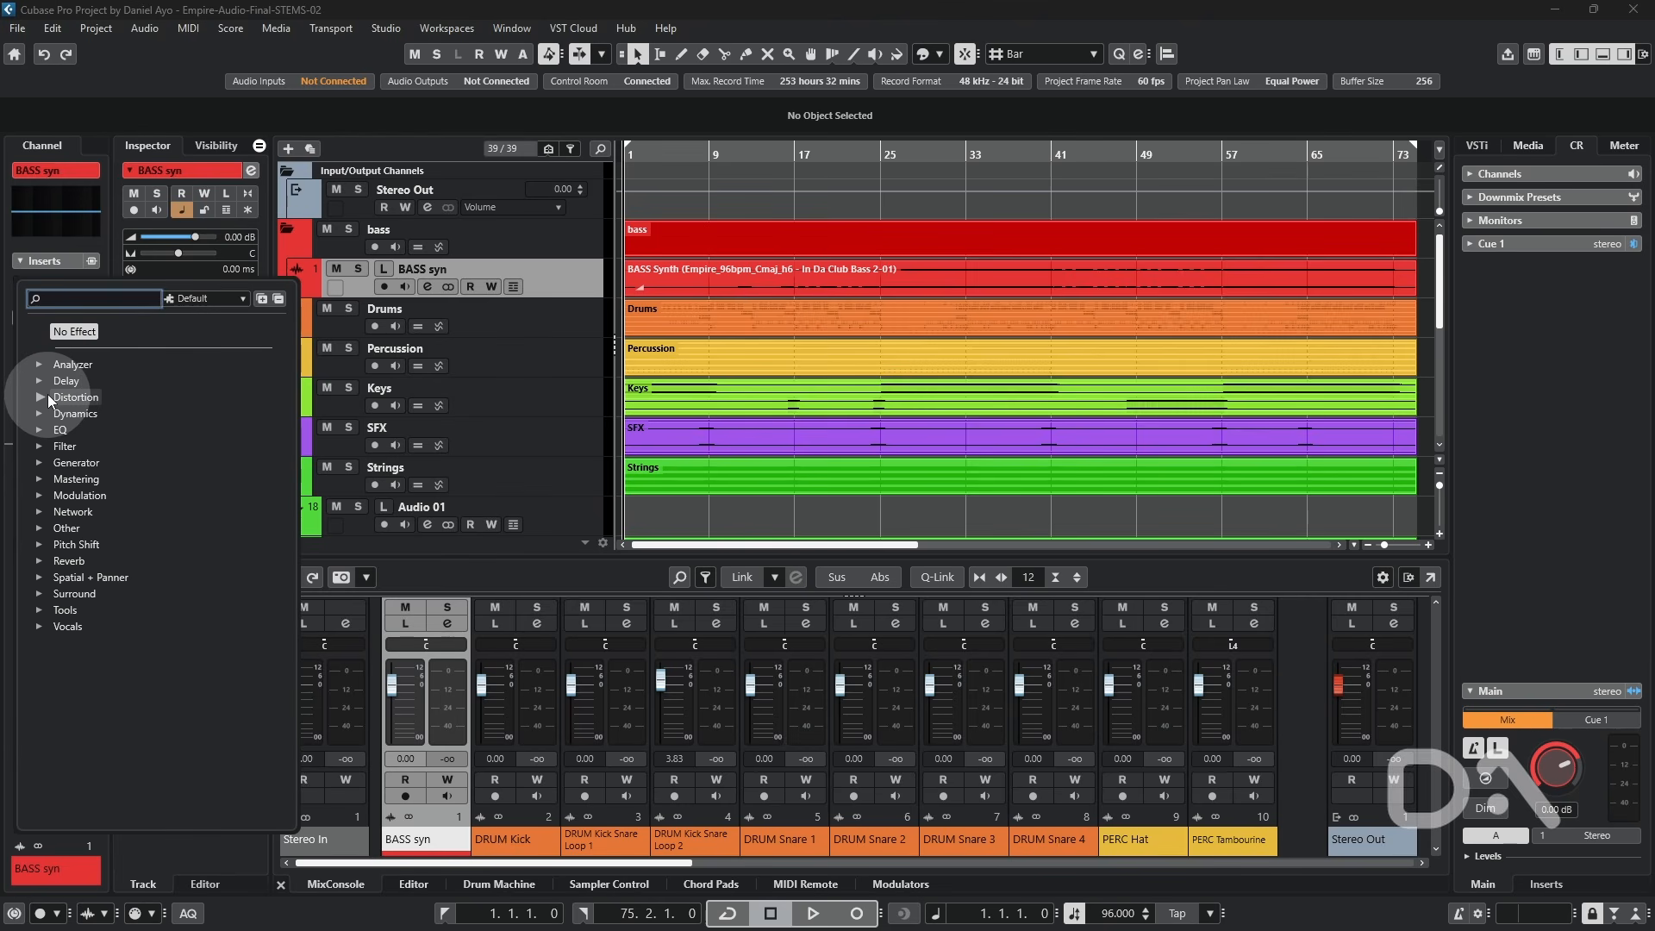
left_click(100, 463)
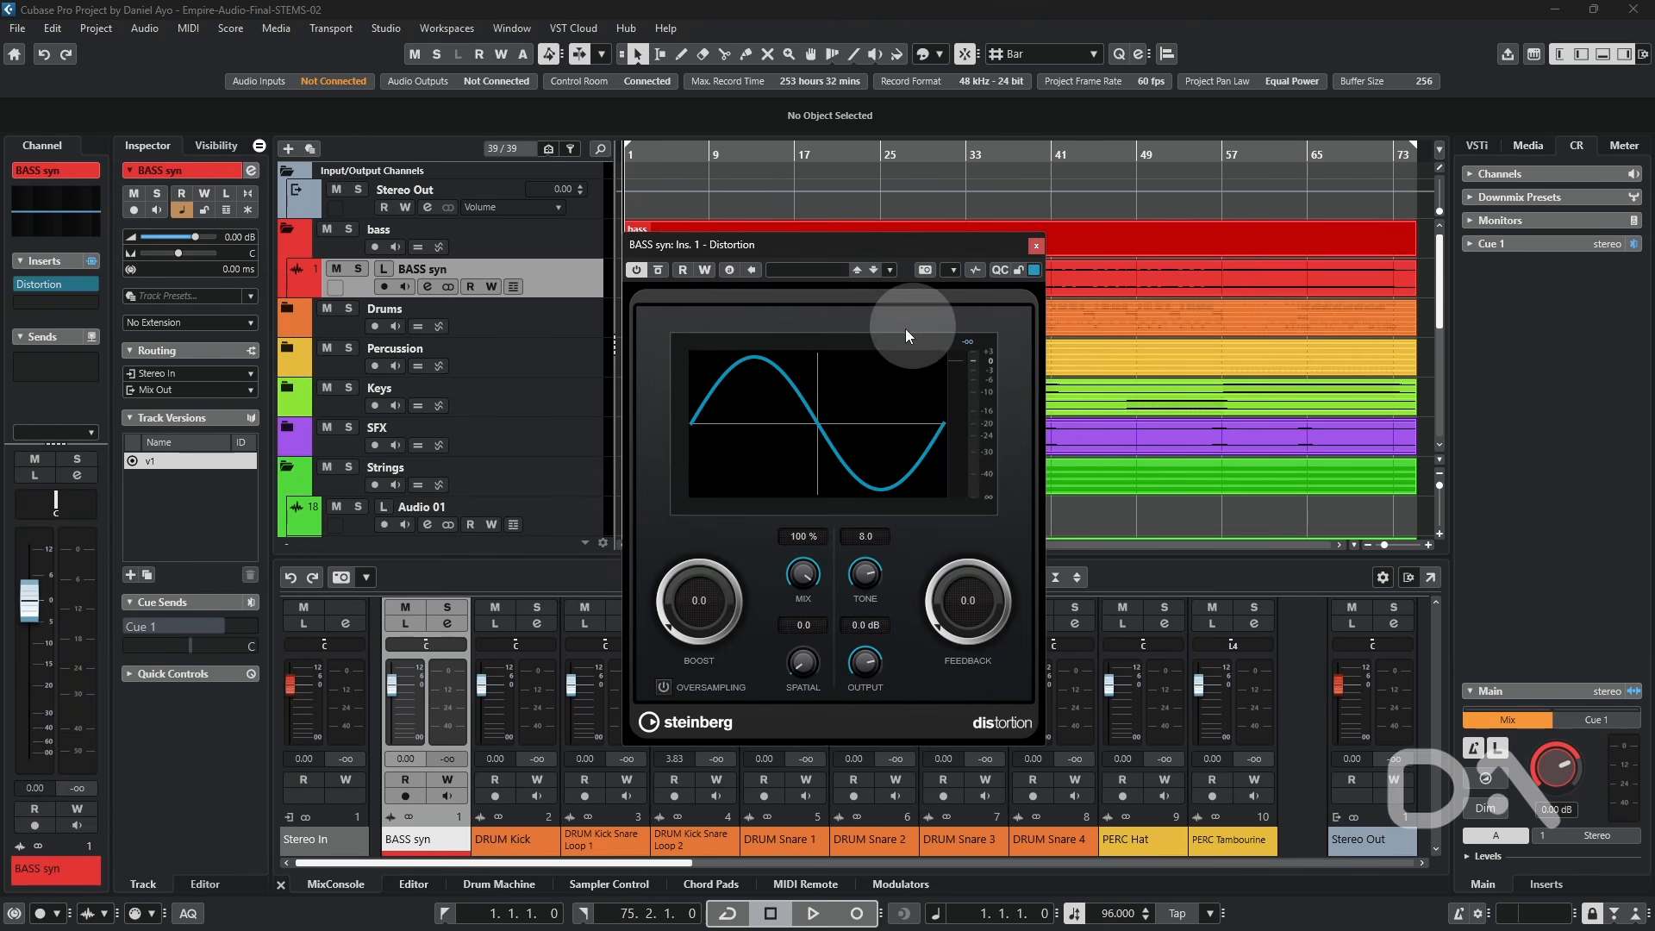
Set the user interface scaling of the Distortion plug-in to +100%.
right_click(913, 509)
mouse_move(1032, 553)
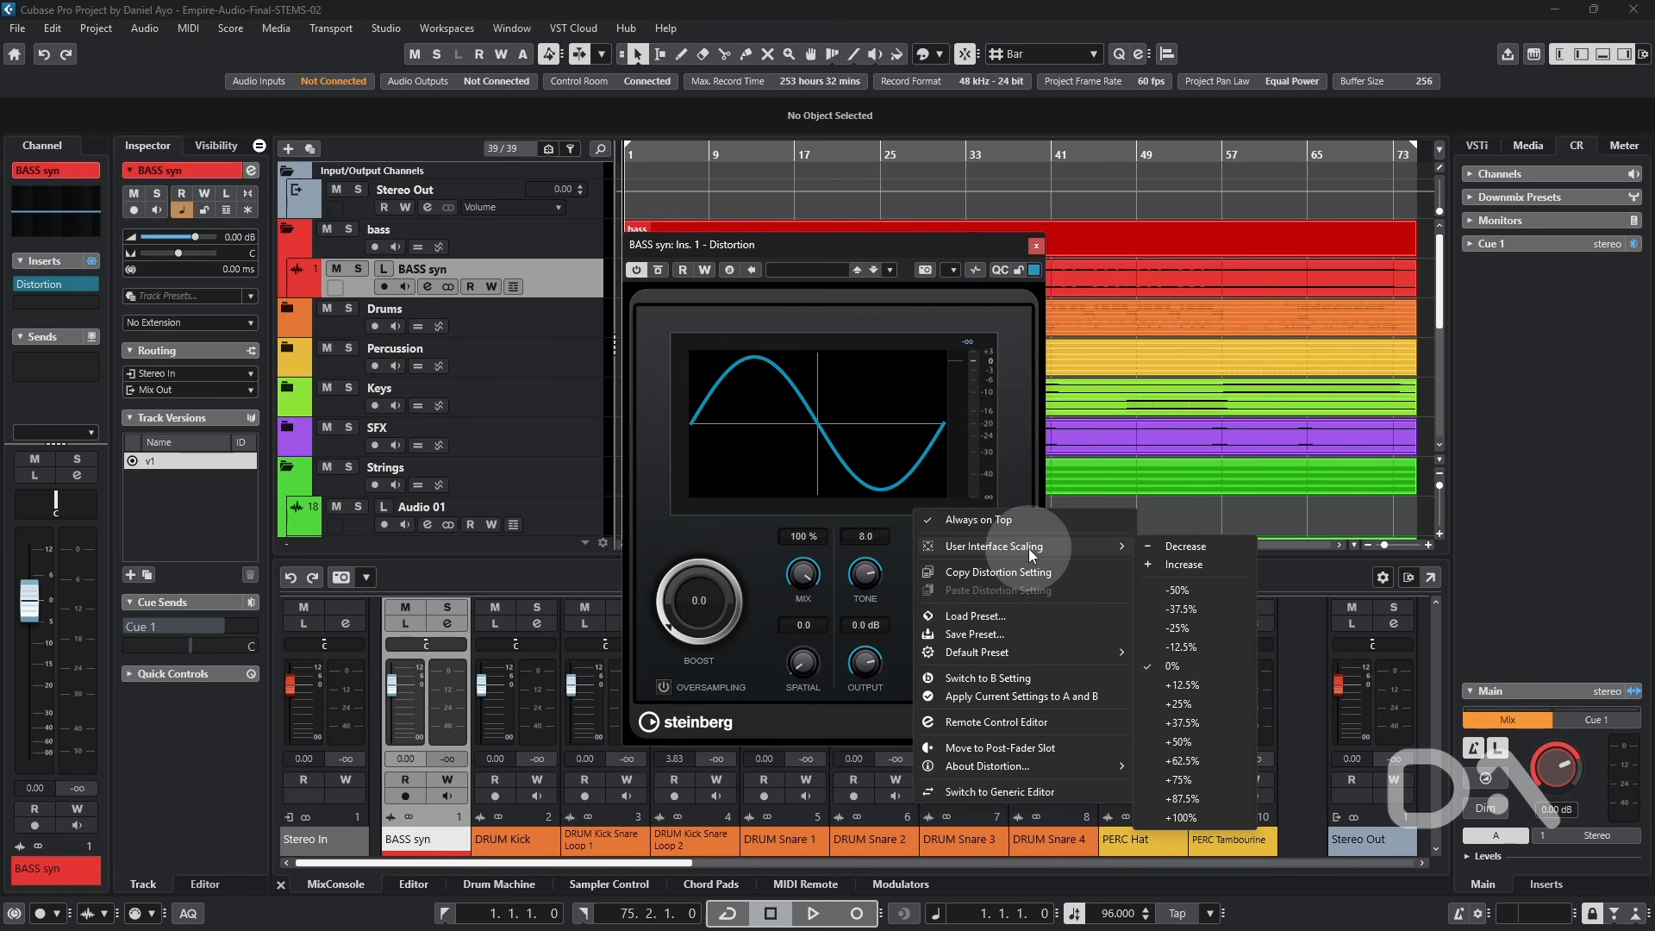
left_click(1203, 816)
left_click(1011, 333)
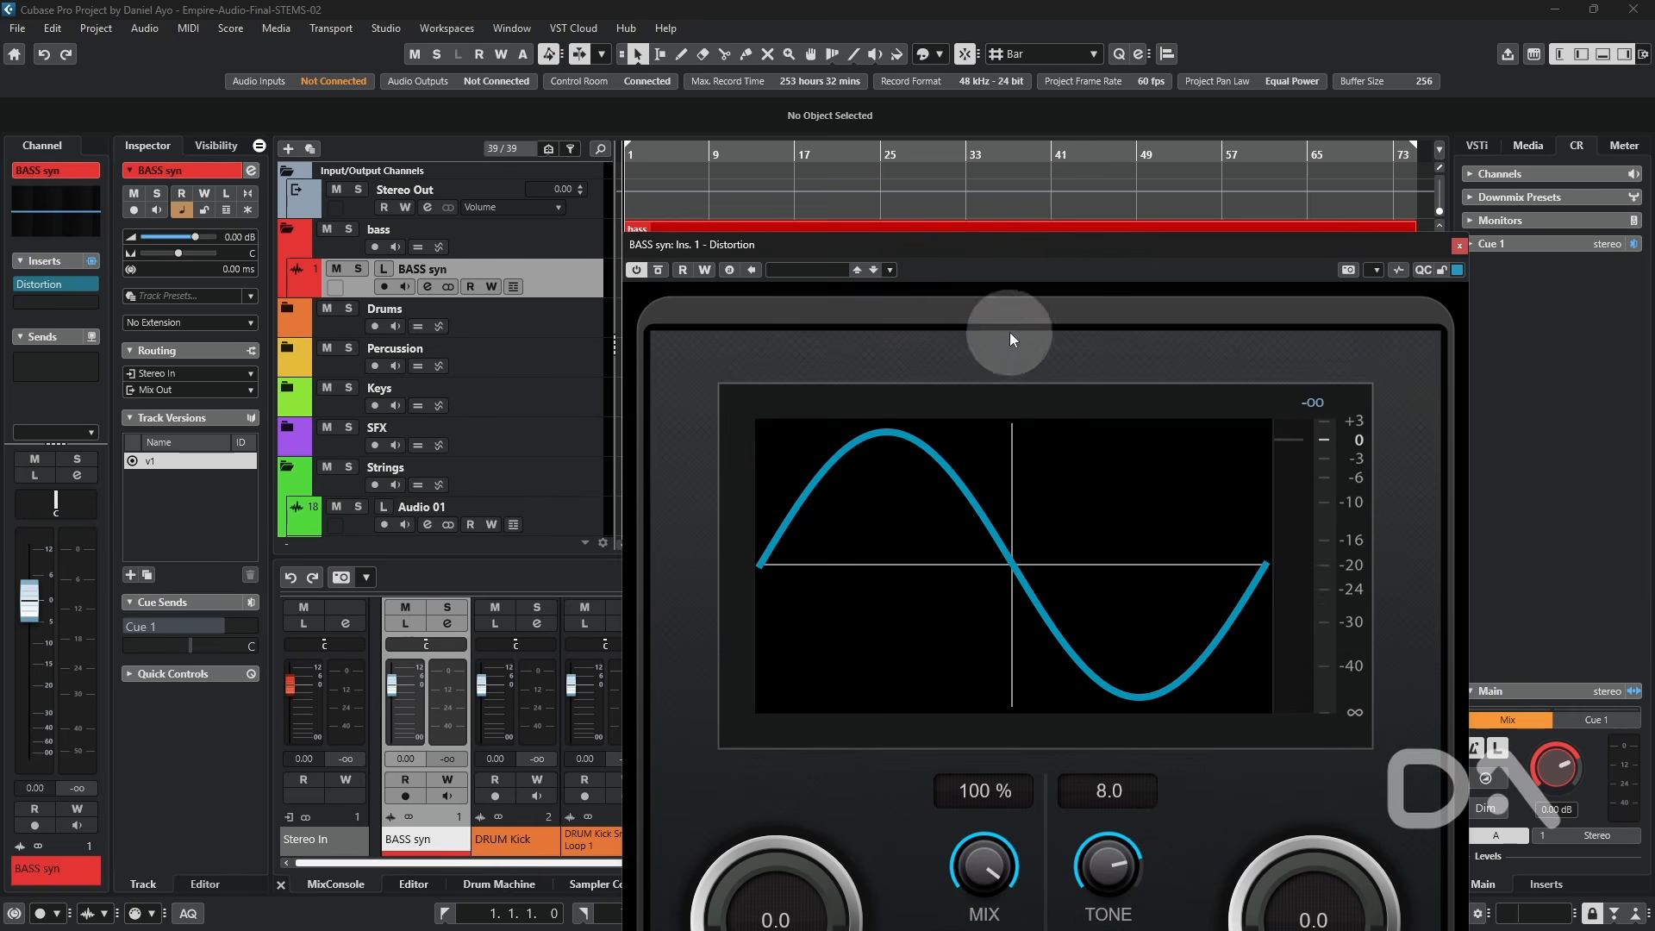
Scale the Distortion plug-in's interface to -50% and reposition its window over the arrangement.
left_click_drag(962, 251, 798, 45)
right_click(1112, 120)
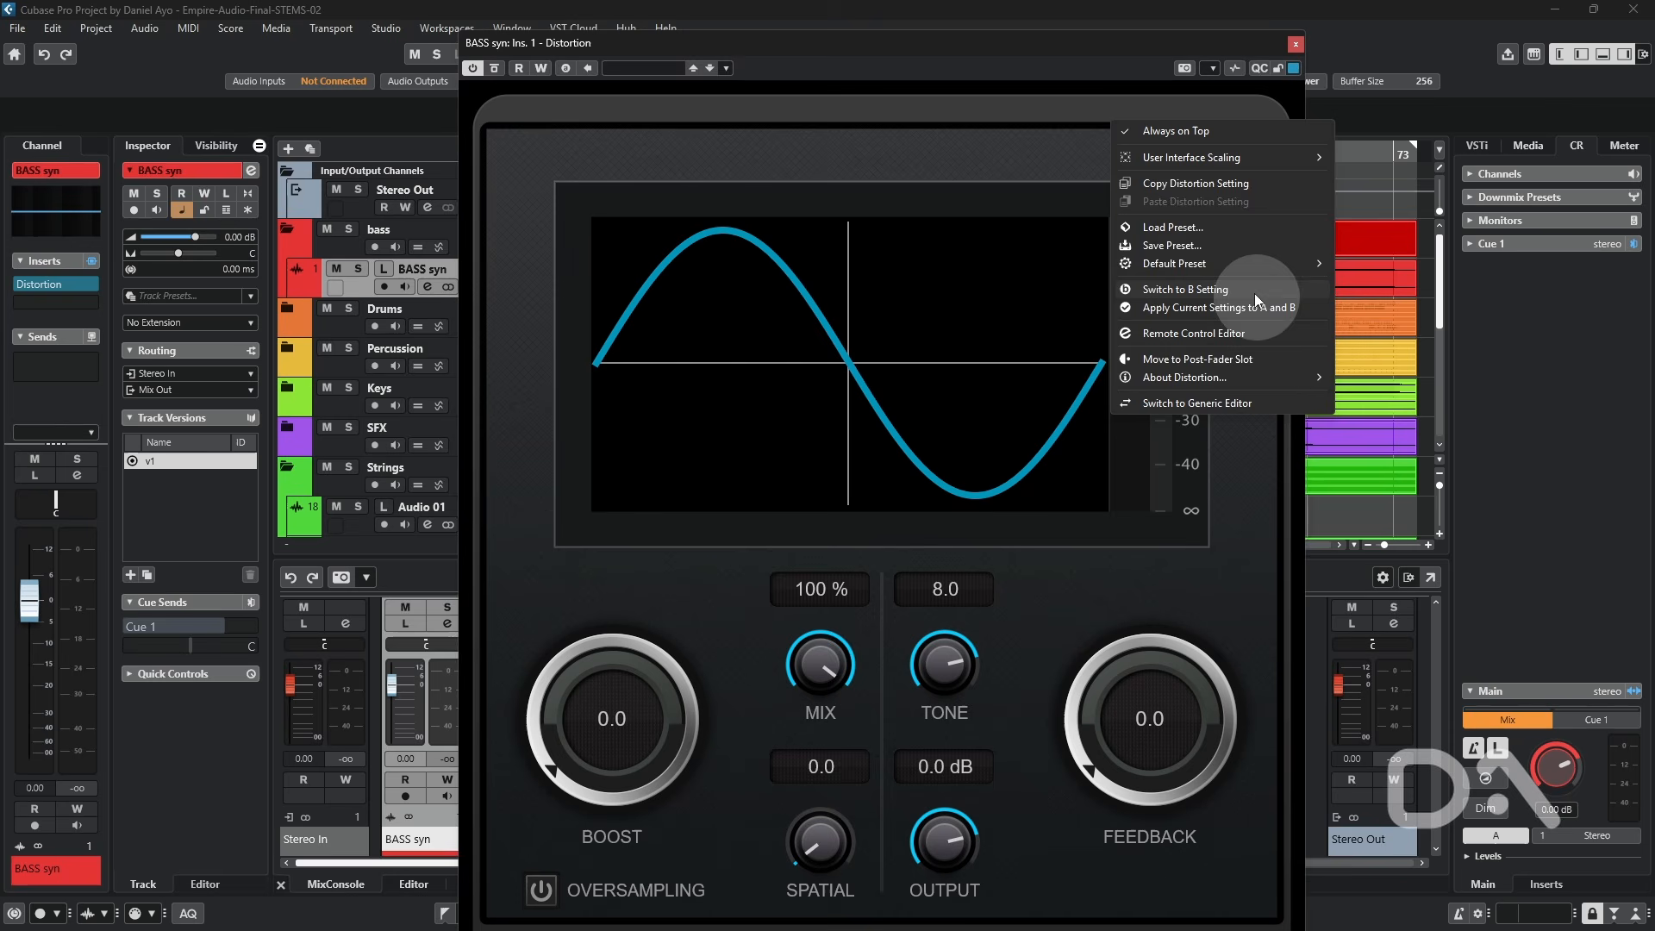
left_click(1253, 162)
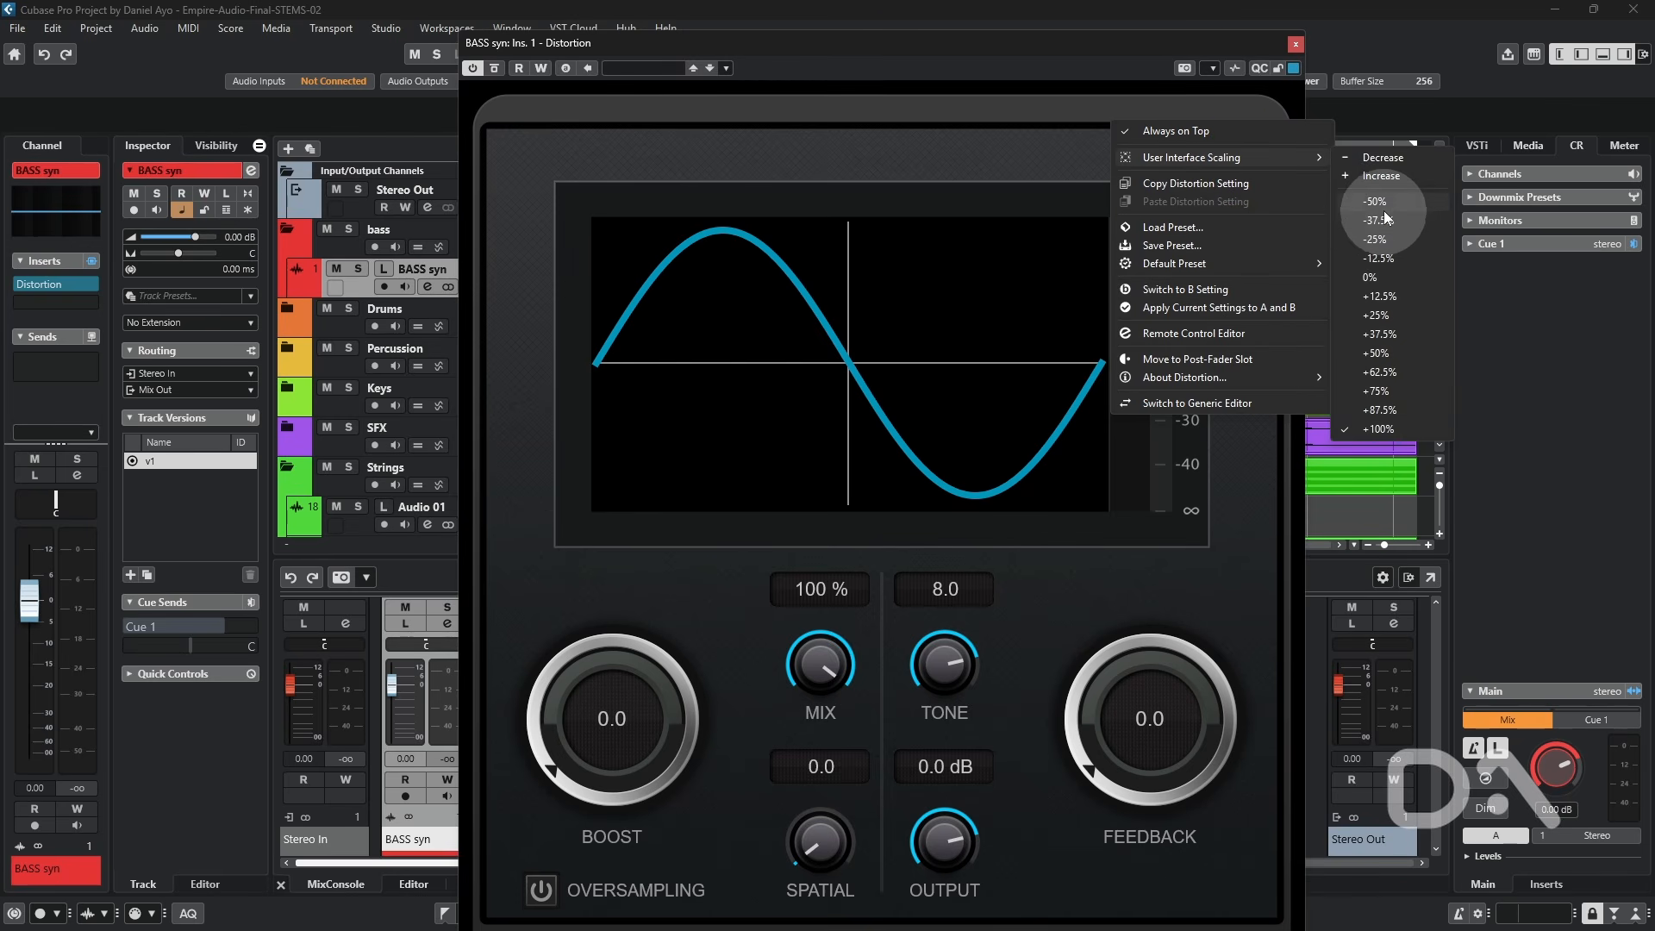
left_click(1379, 202)
left_click_drag(601, 45, 852, 207)
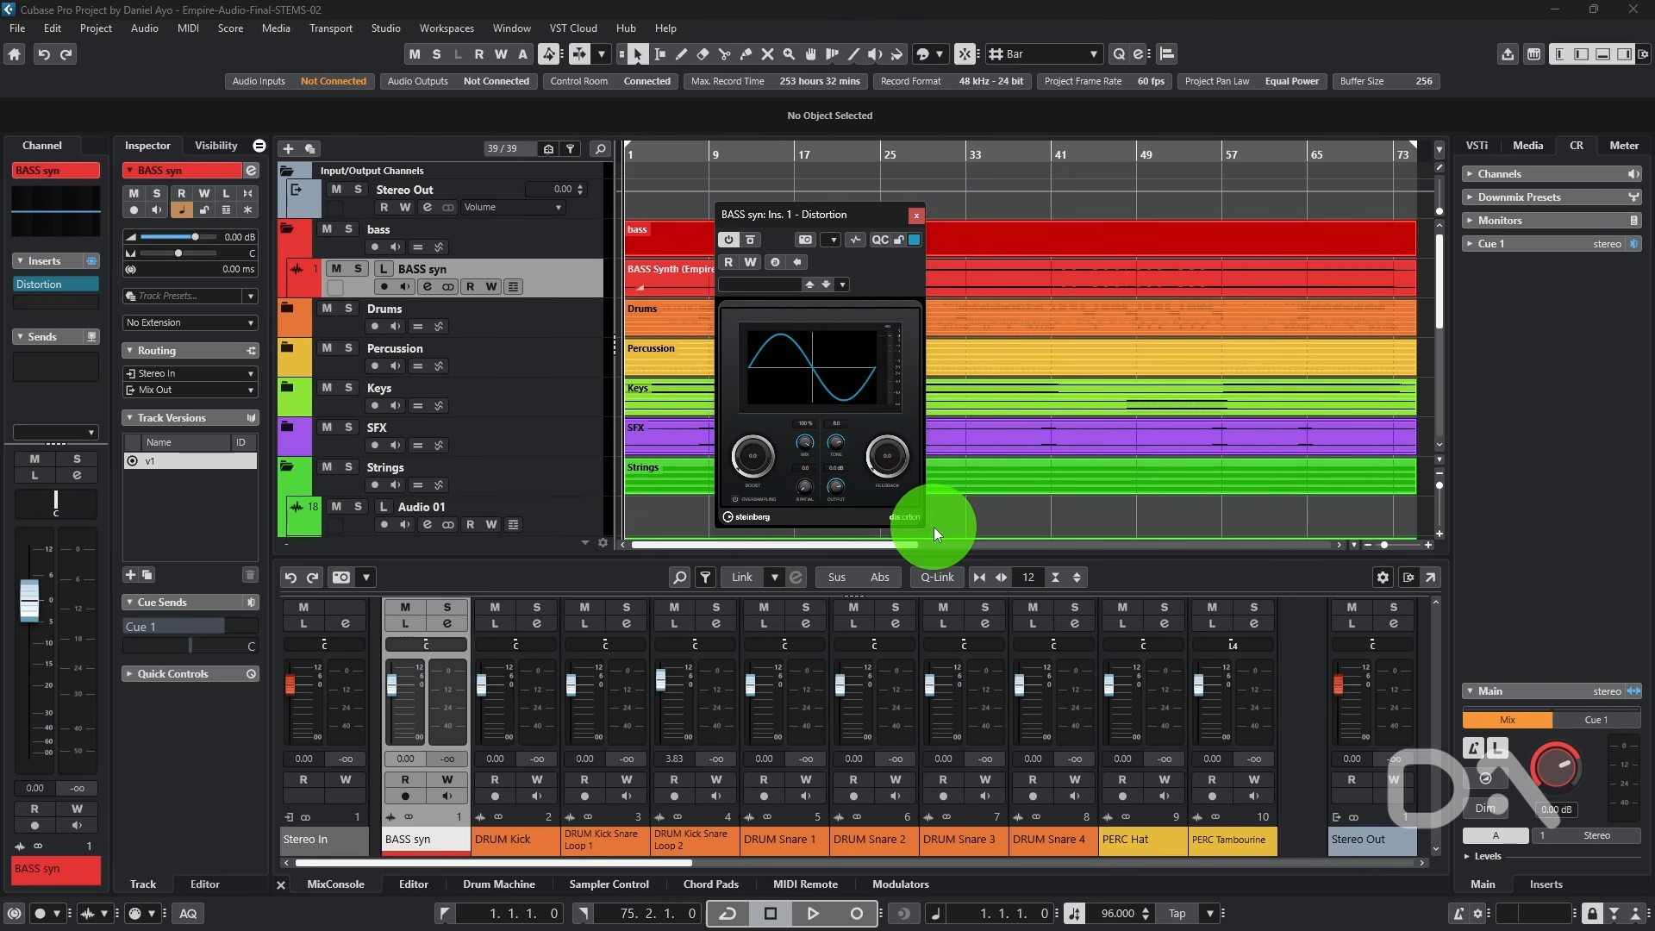
Set the Distortion plug-in's user interface scaling to 0%.
right_click(862, 468)
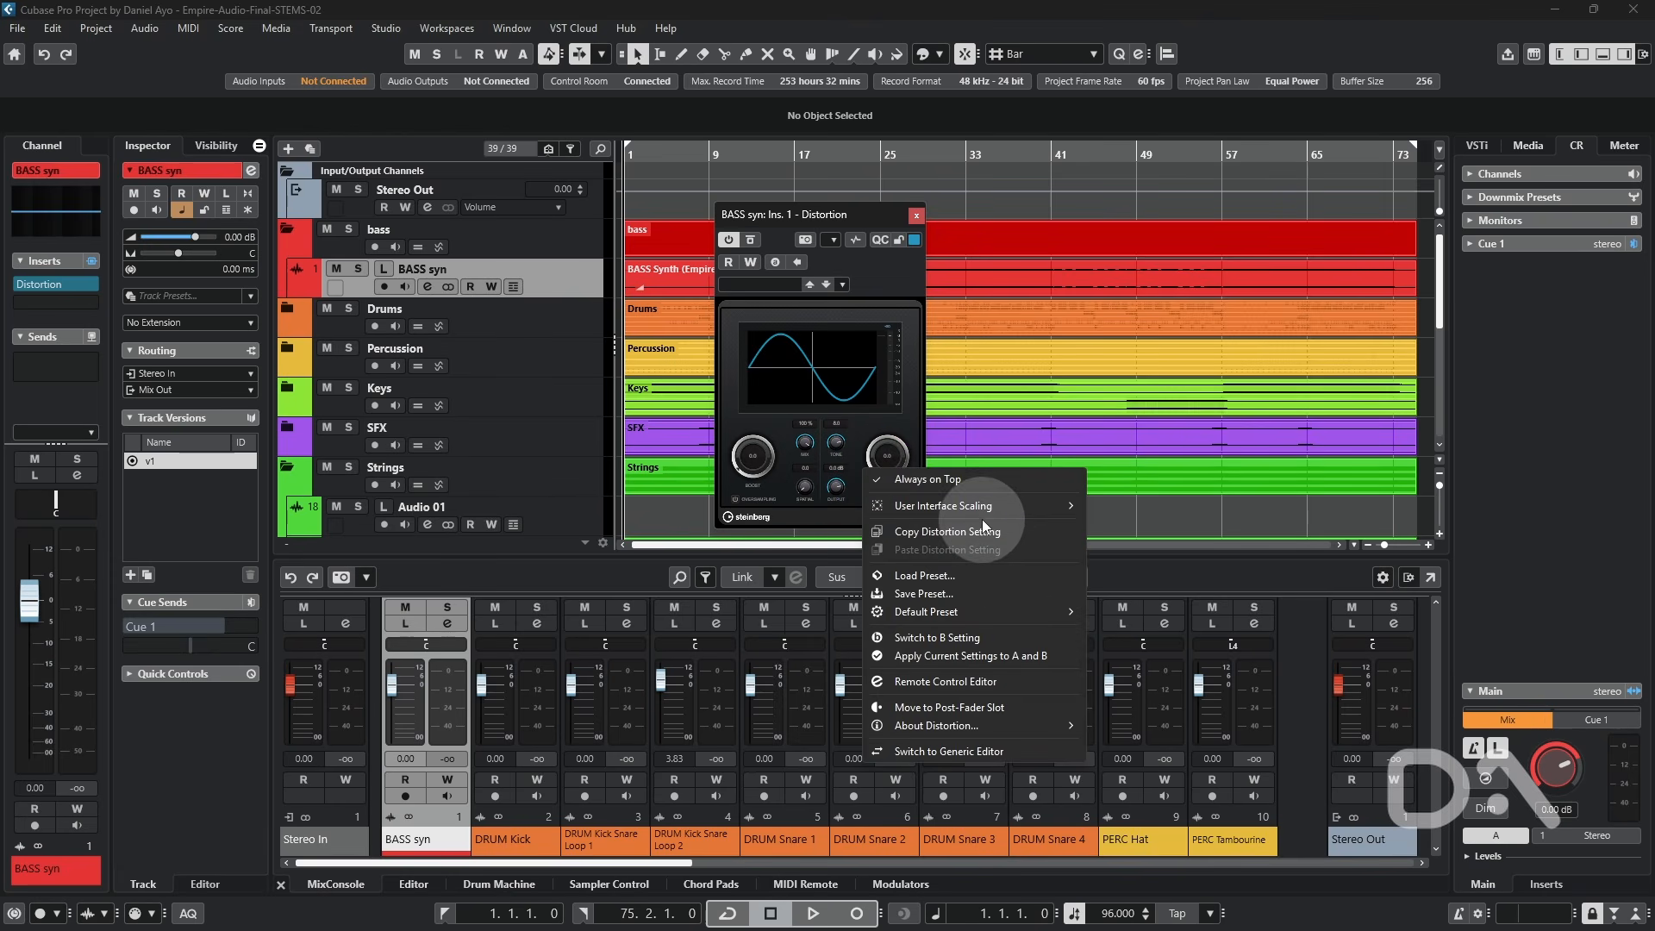
mouse_move(984, 509)
left_click(1136, 628)
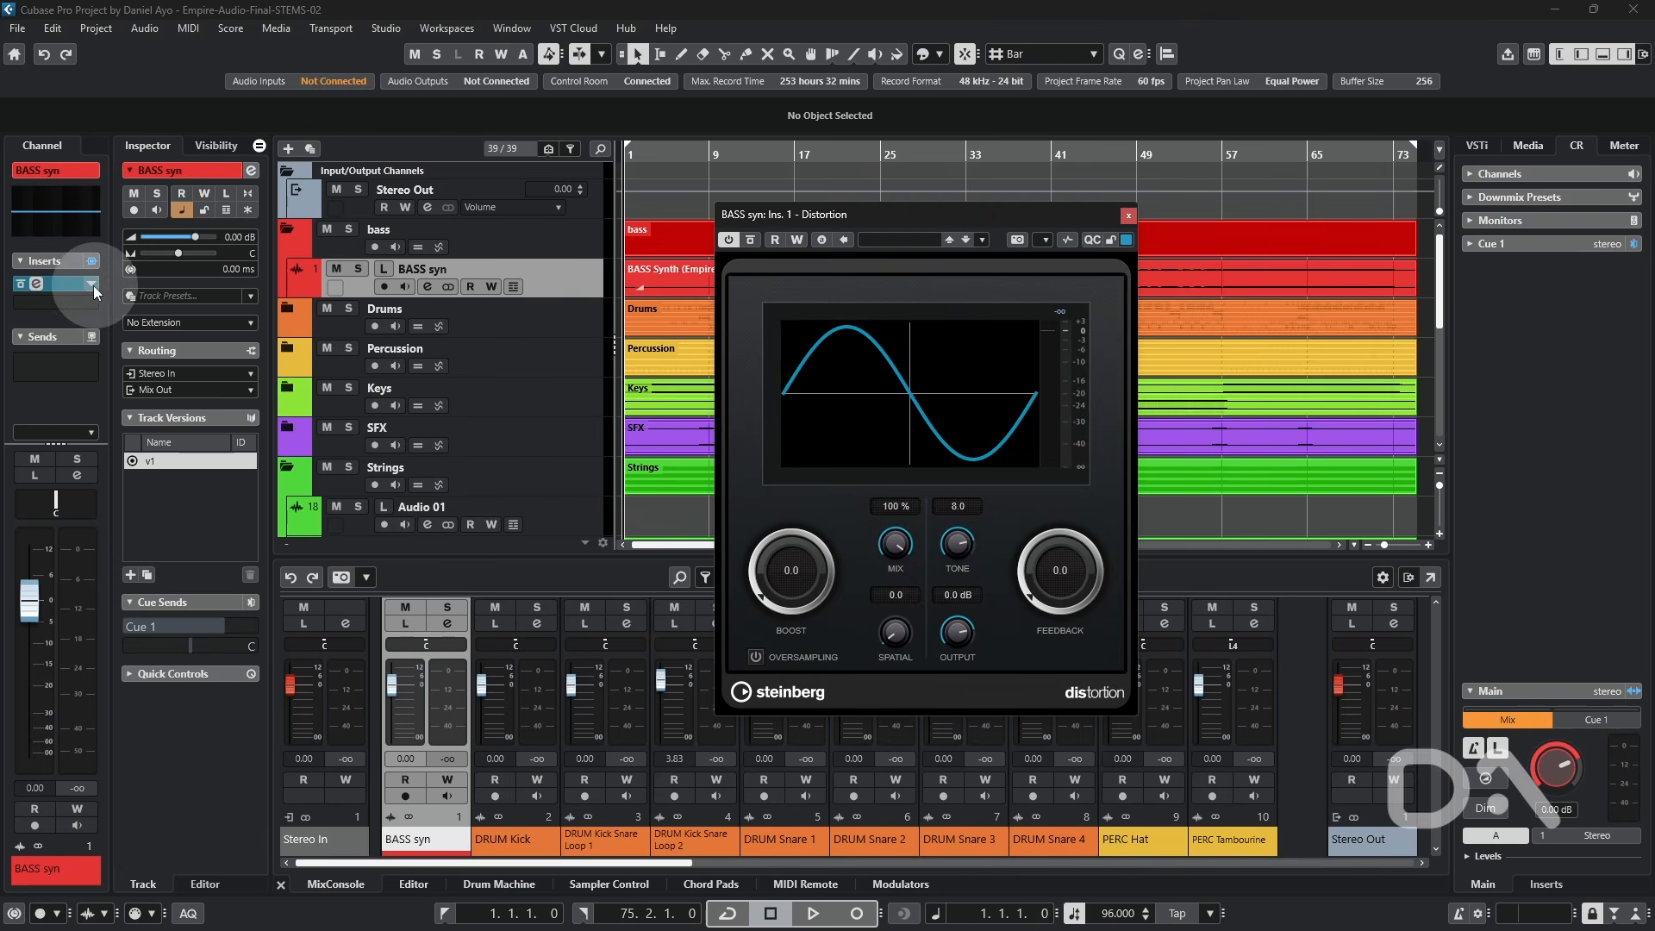
Load Scaler 3 Audio into the second insert slot of BASS syn, and shrink its window before closing it.
left_click(90, 306)
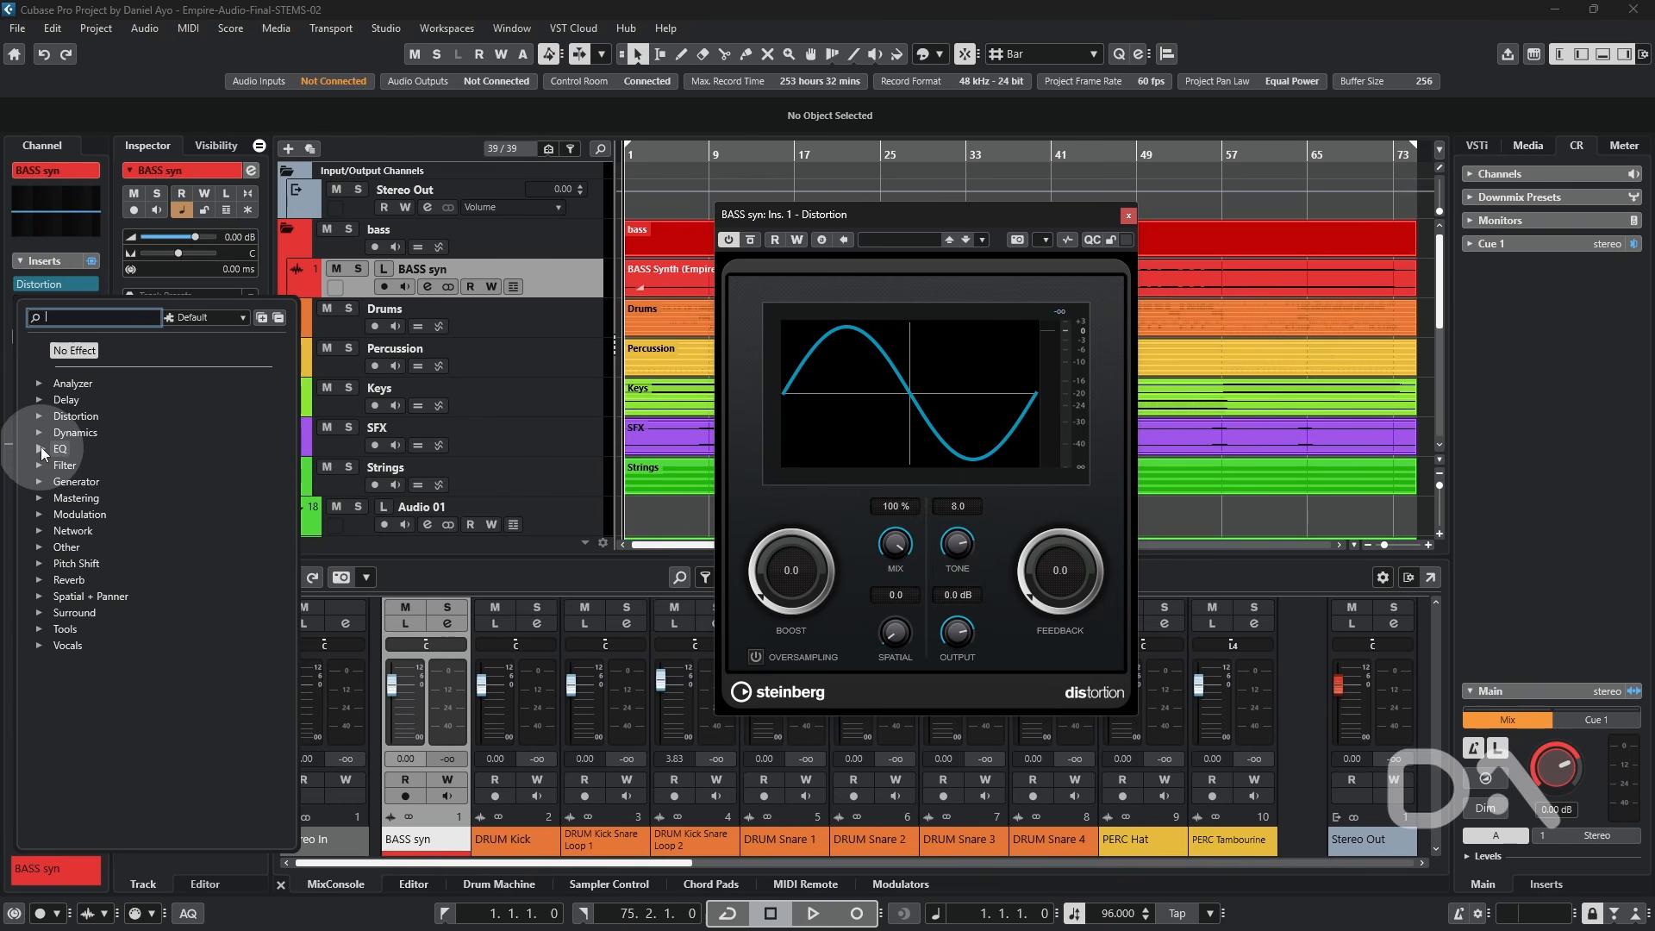
left_click(39, 482)
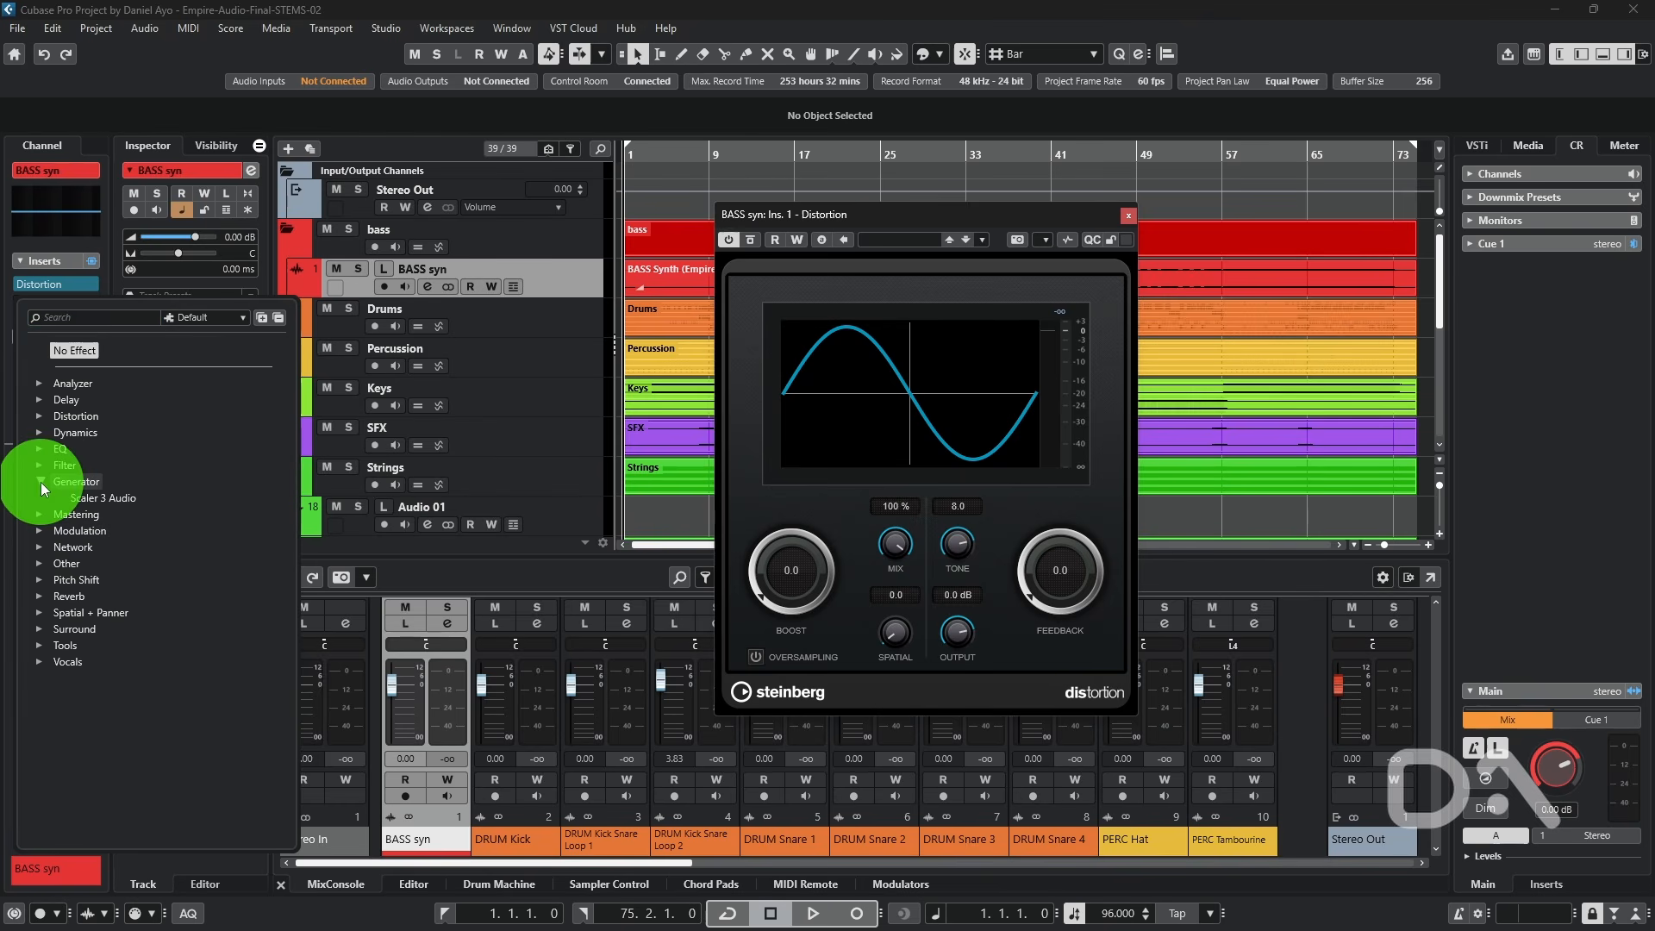
left_click(118, 499)
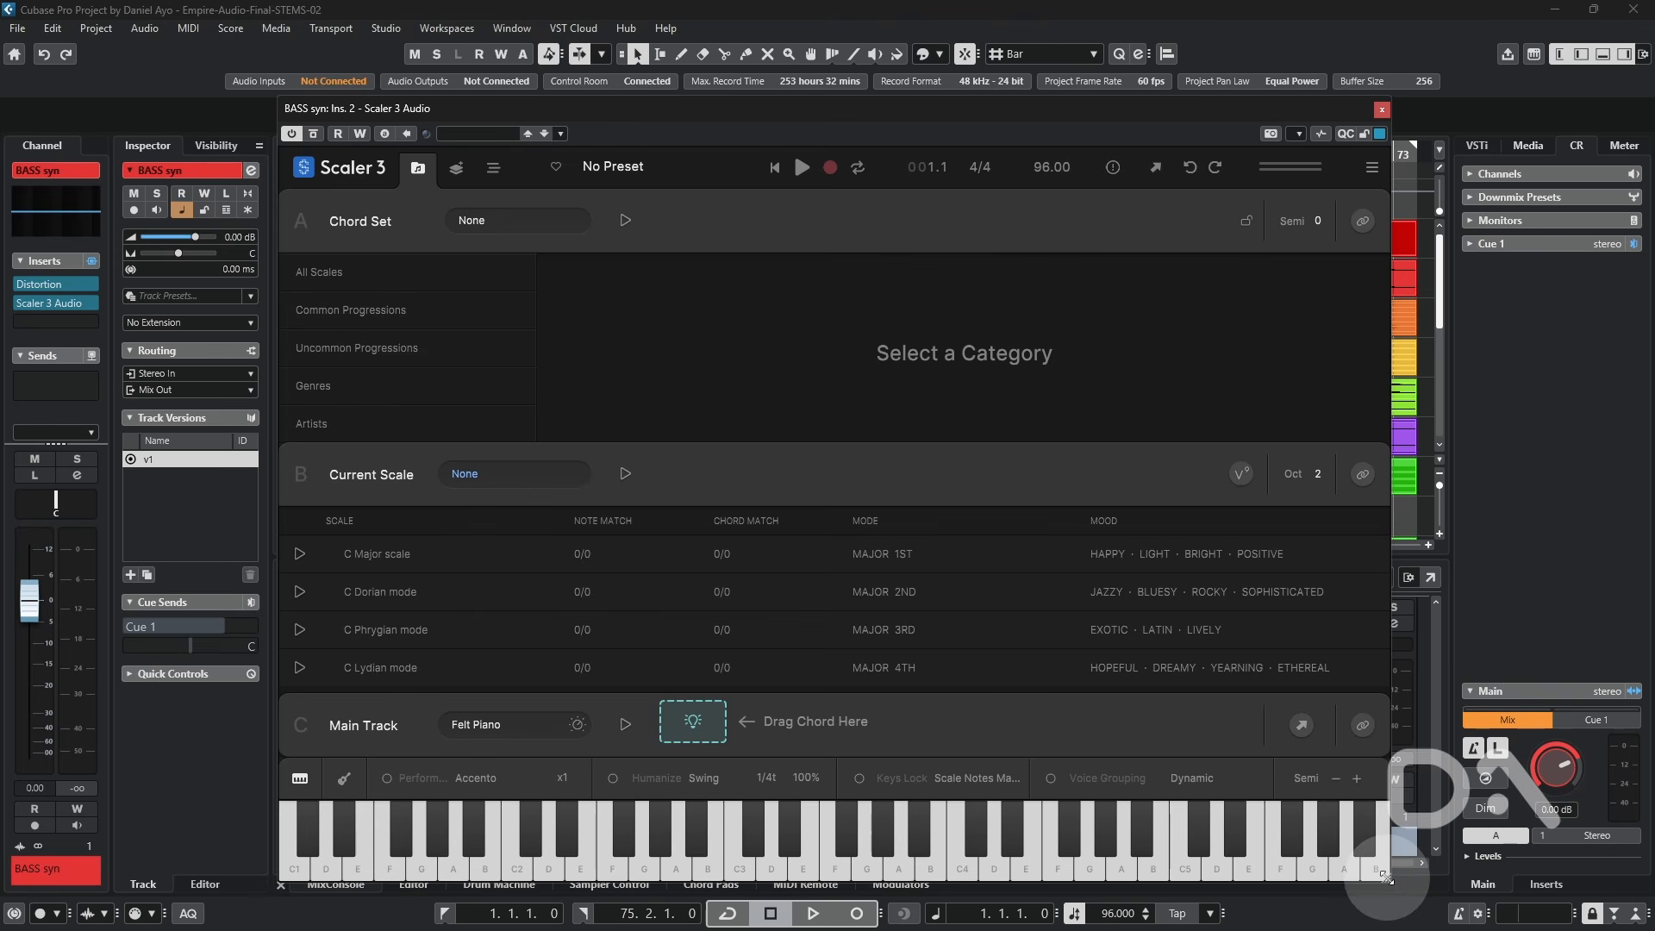
left_click_drag(1388, 883, 1223, 794)
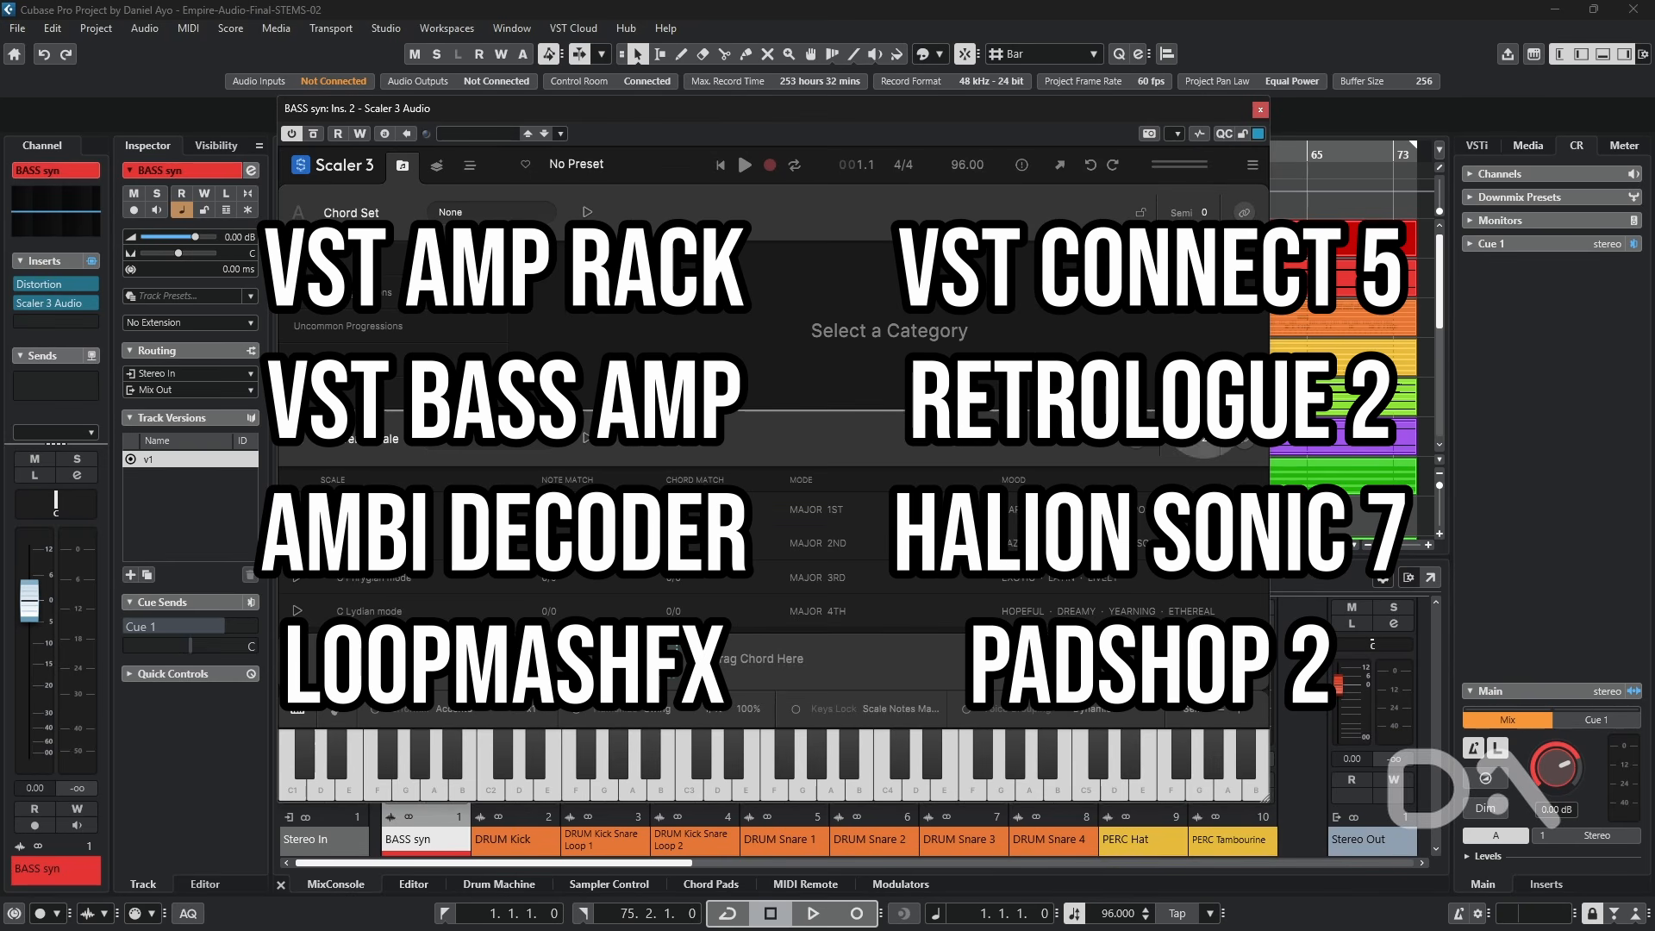
left_click(1258, 112)
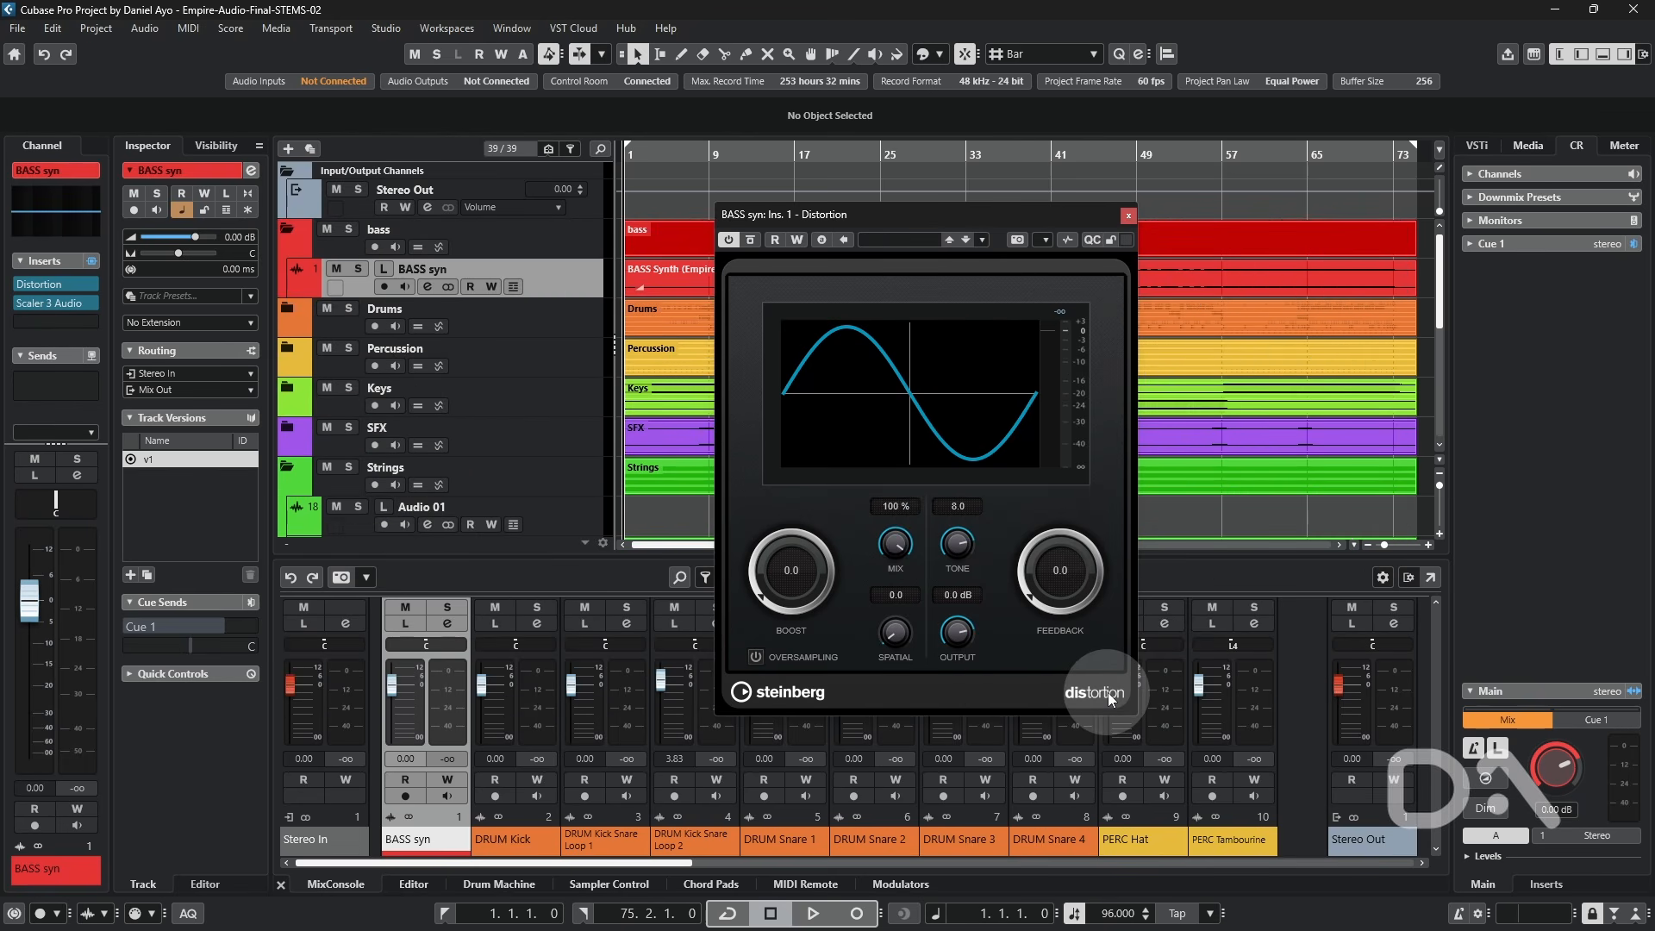
Show the user interface scaling options of the Distortion plug-in.
left_click(1098, 682)
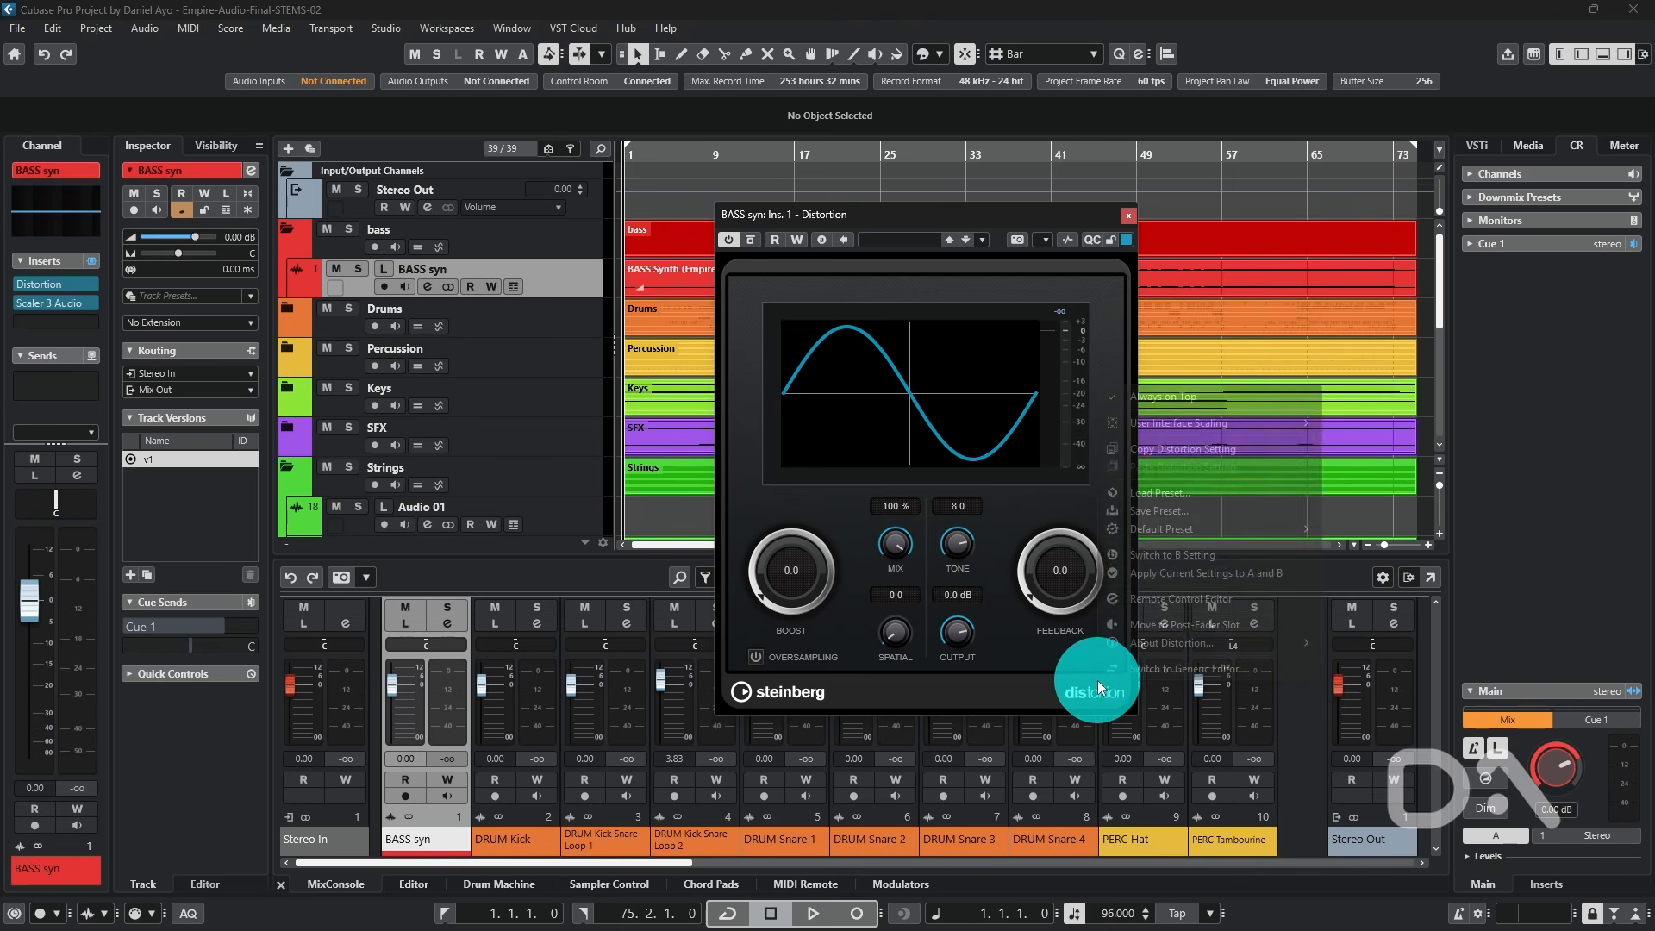
mouse_move(1238, 423)
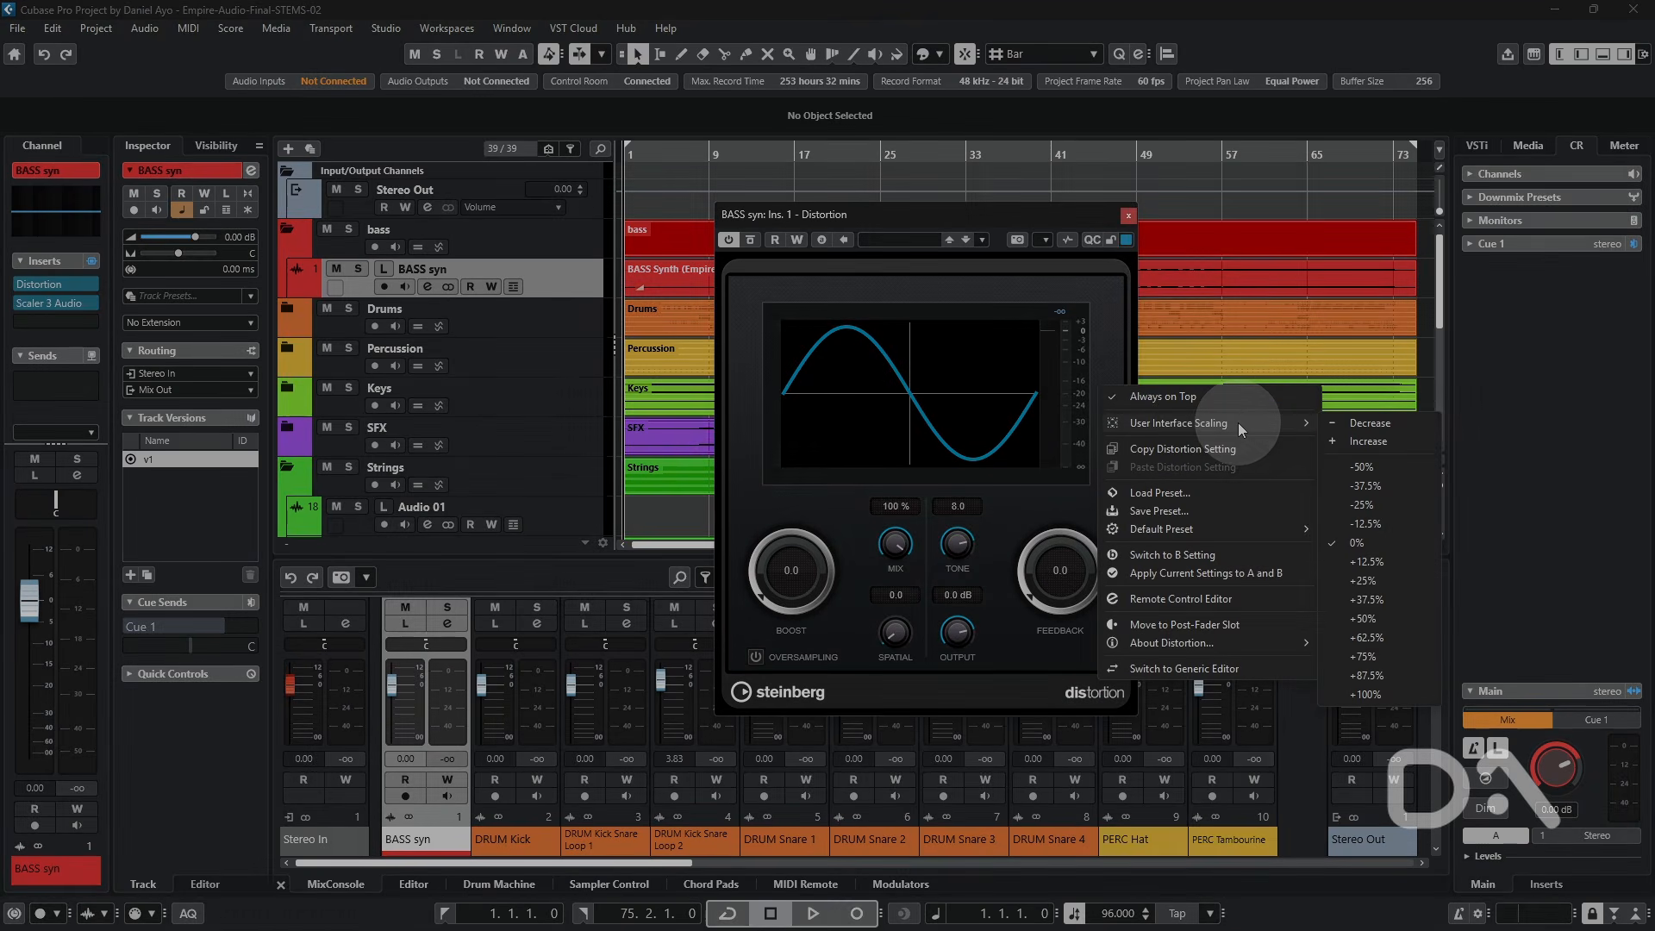